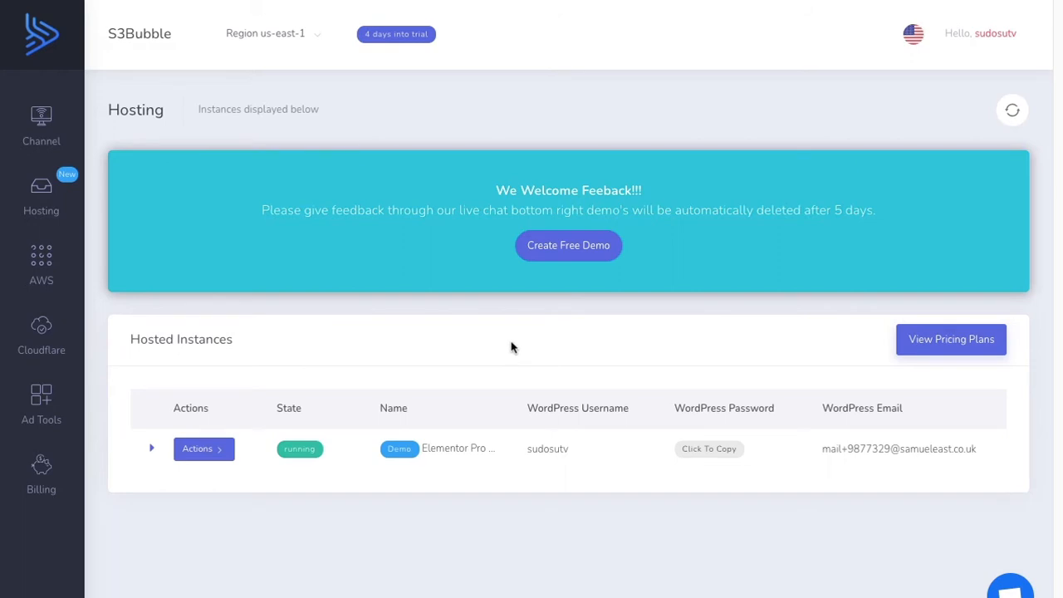
Open the hosted demo instance's WordPress dashboard and visit its OTT Theme website
left_click(215, 456)
left_click(344, 506)
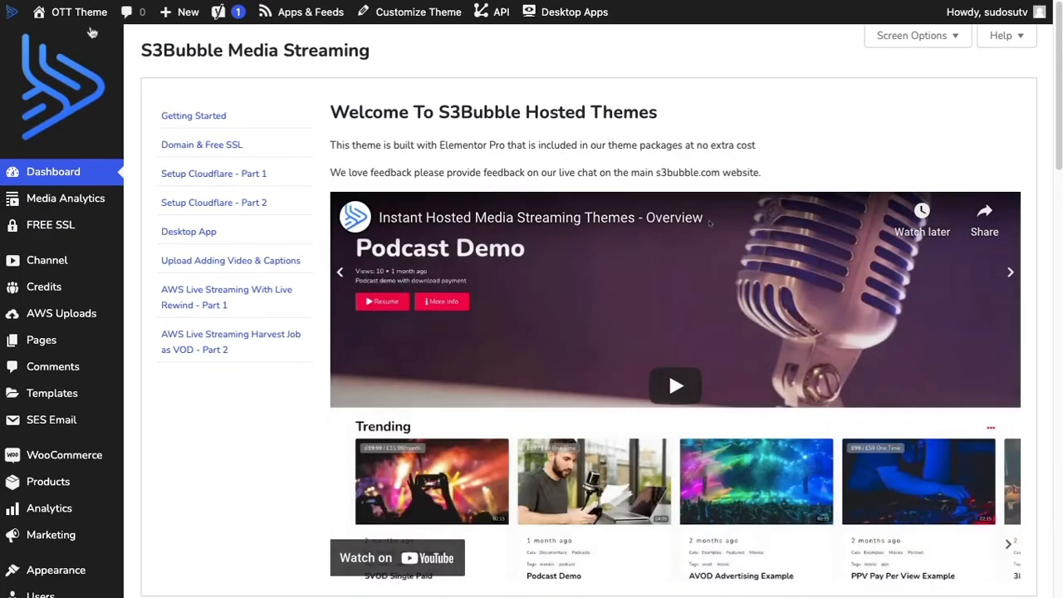
mouse_move(88, 22)
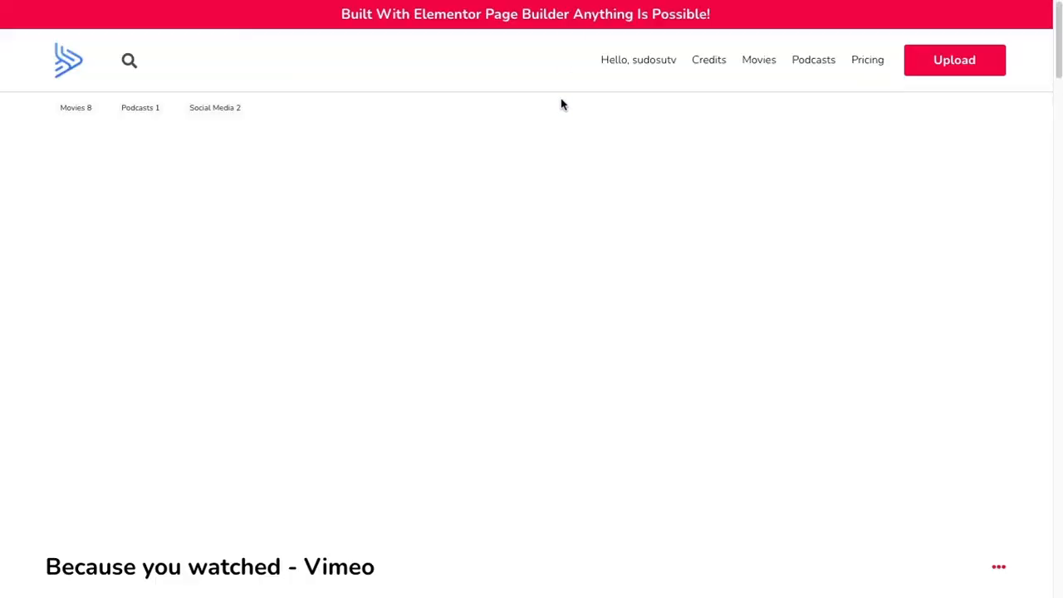
Look through the home page's media rows and open the YouTube video in the Continue row
scroll(560, 163, "down", 4)
scroll(563, 163, "down", 5)
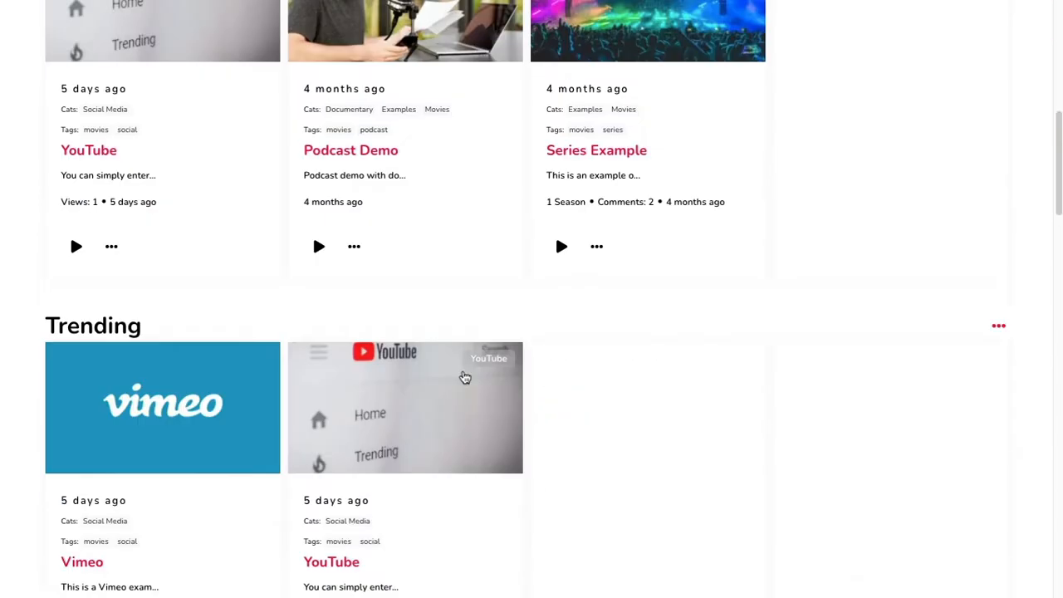
scroll(160, 255, "down", 5)
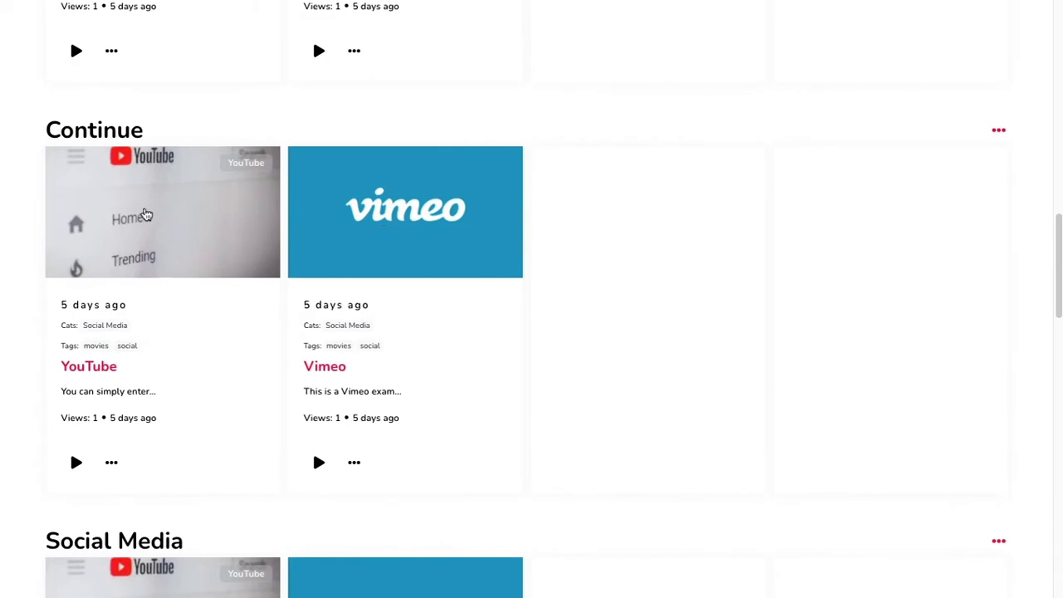
scroll(368, 307, "down", 3)
scroll(290, 382, "up", 4)
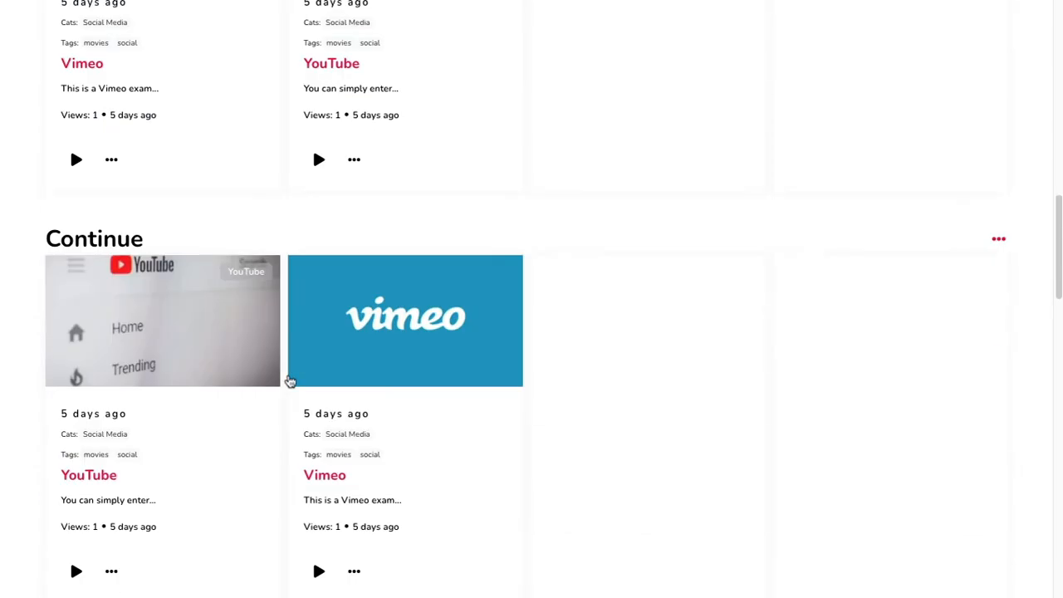
left_click(212, 328)
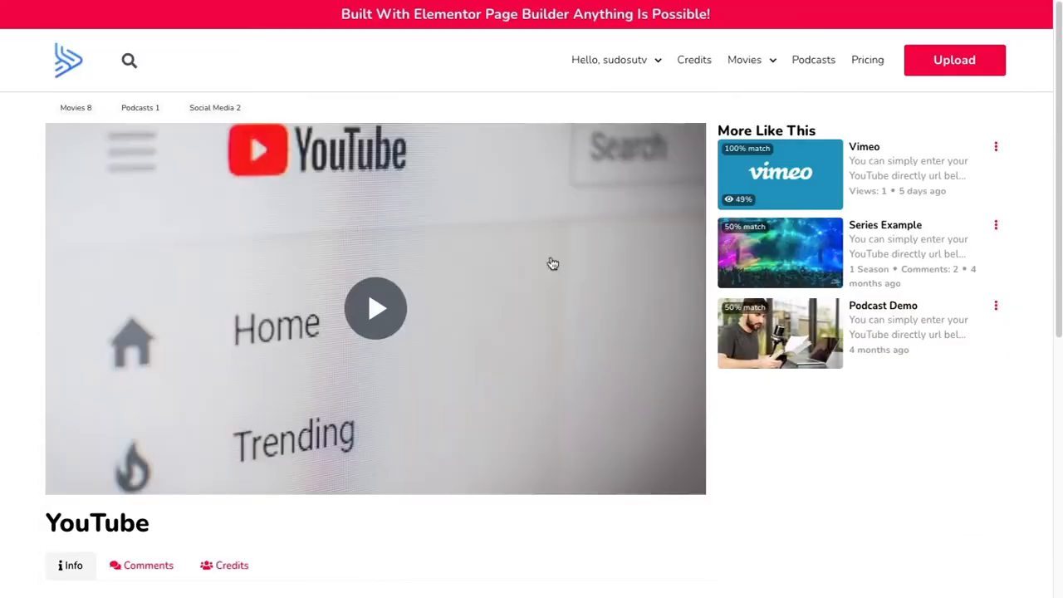
Play and pause the embedded video, and check its original page on YouTube before closing that page
left_click(382, 292)
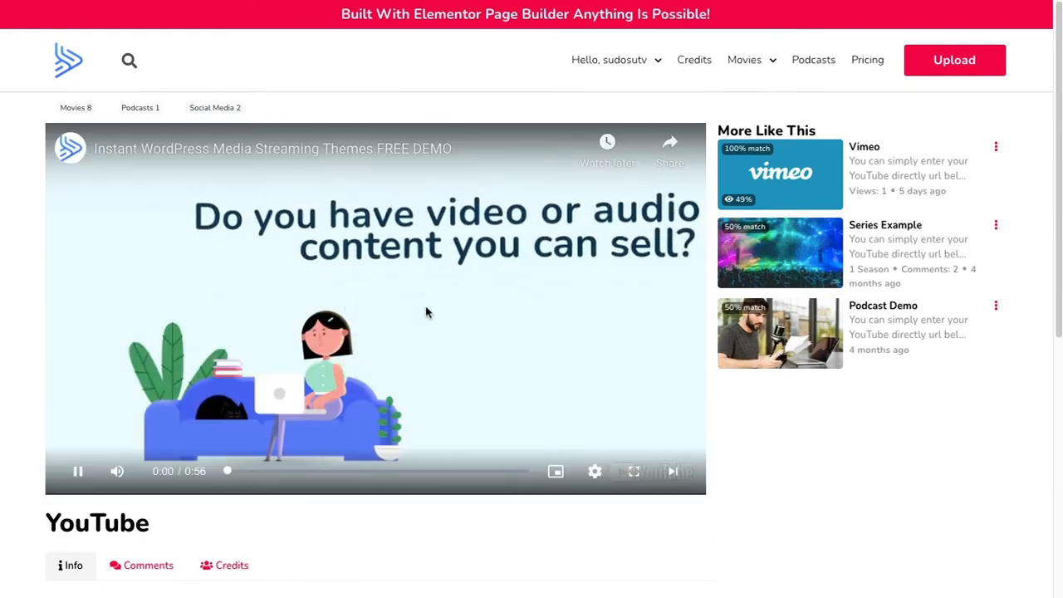
left_click(77, 471)
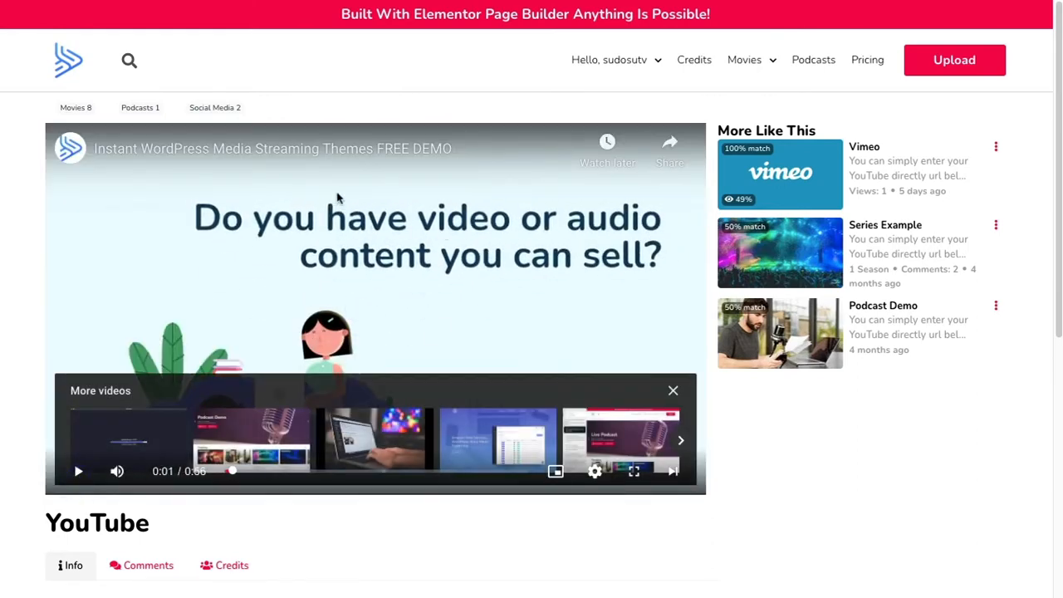
left_click(270, 153)
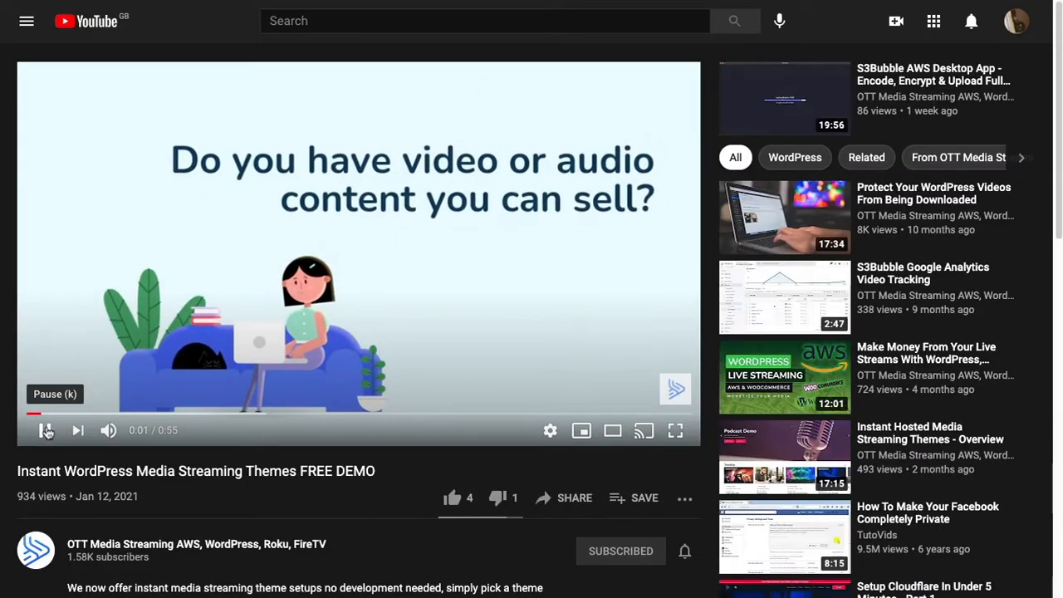
left_click(44, 429)
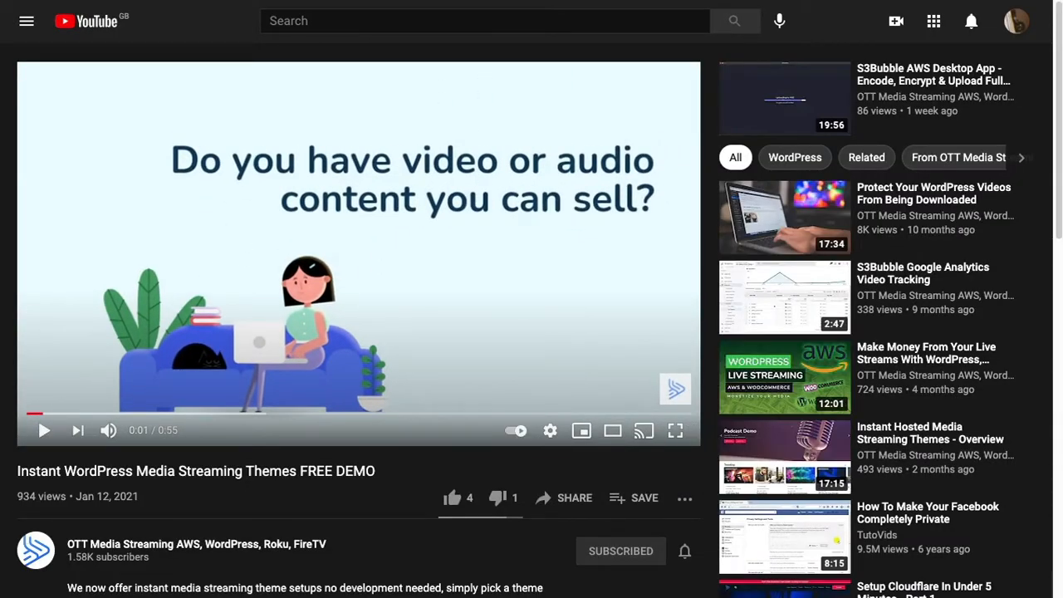
key("super+w")
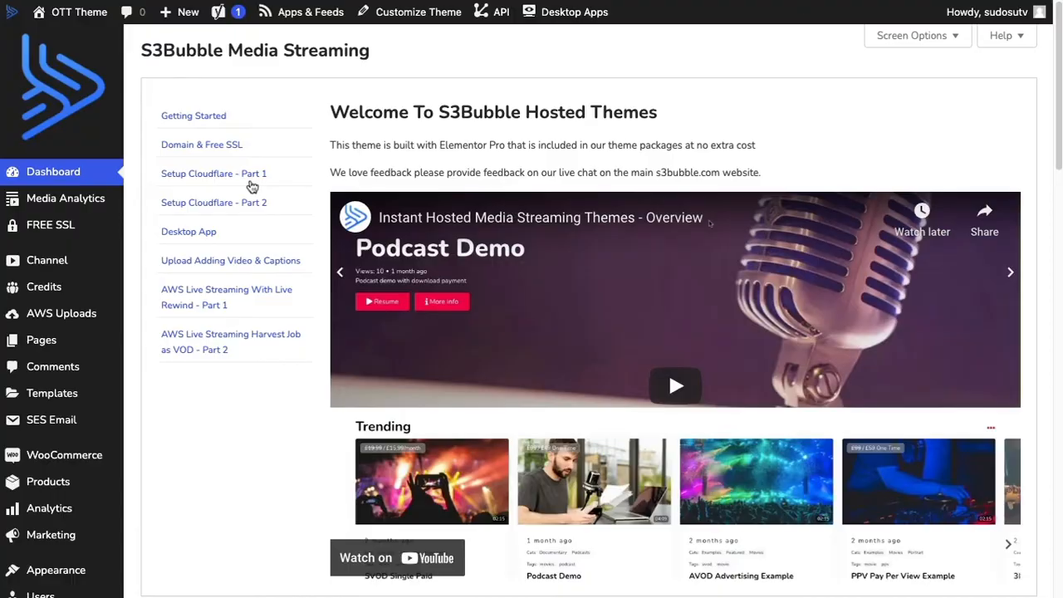
Open the YouTube channel item for editing in WordPress and examine the address in its CDN Url, Vimeo Url, YouTube Url field
left_click(83, 268)
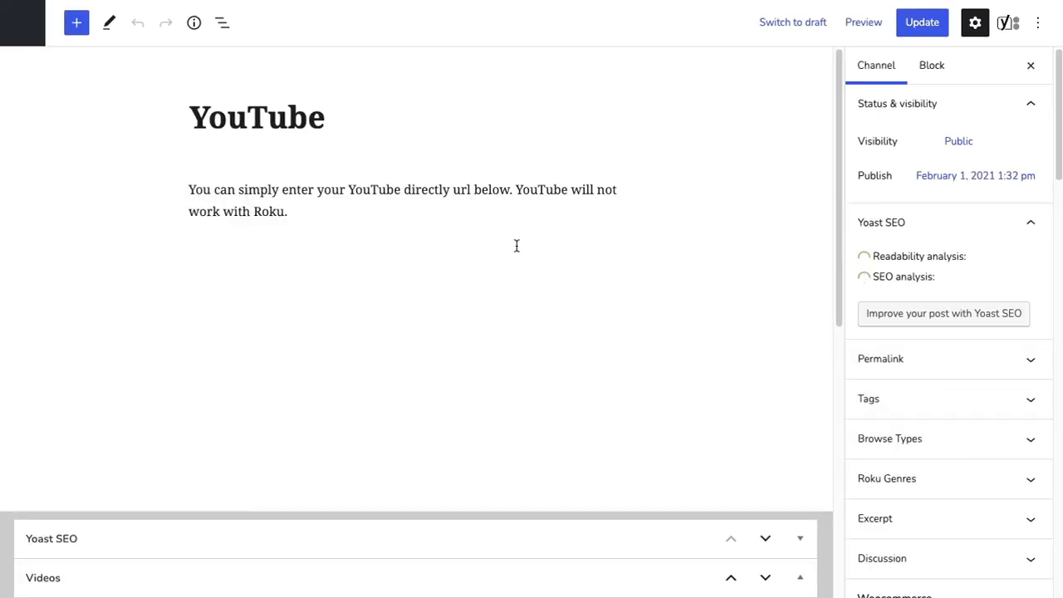
scroll(516, 251, "down", 5)
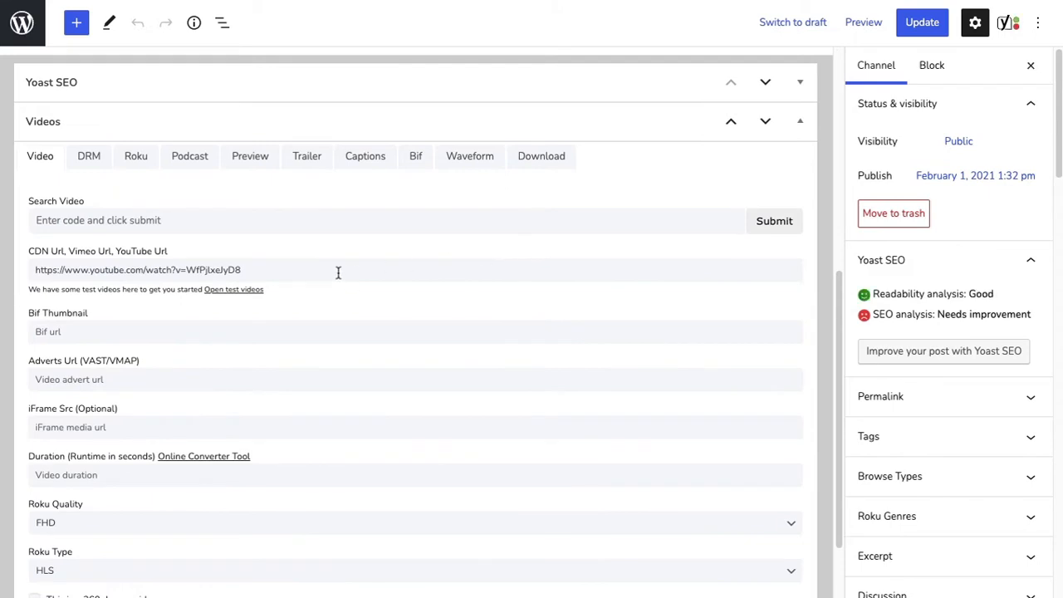
left_click_drag(338, 270, 47, 266)
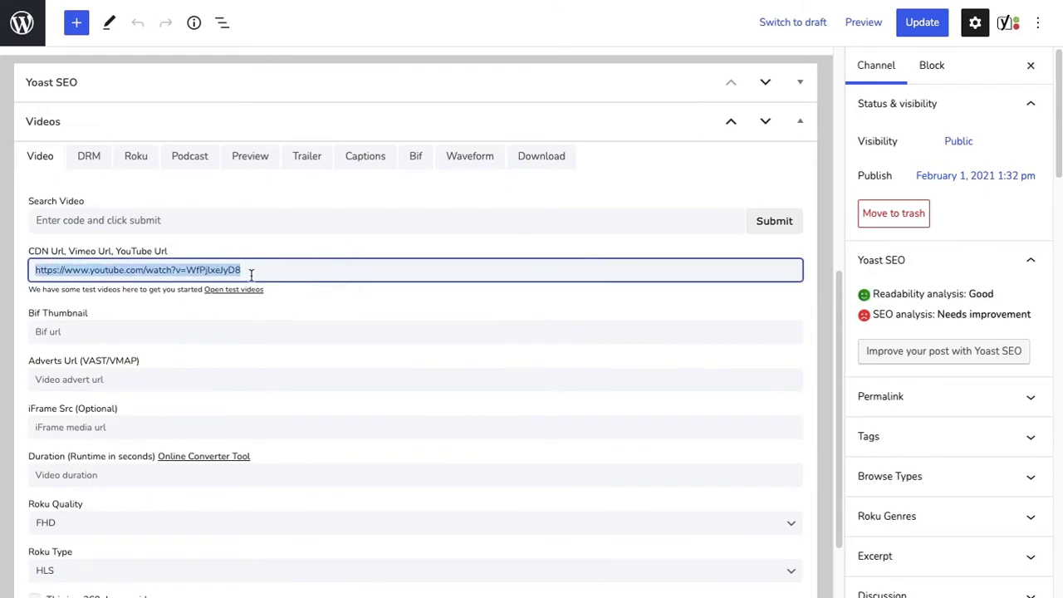
left_click(305, 275)
left_click_drag(335, 269, 38, 267)
scroll(446, 257, "up", 2)
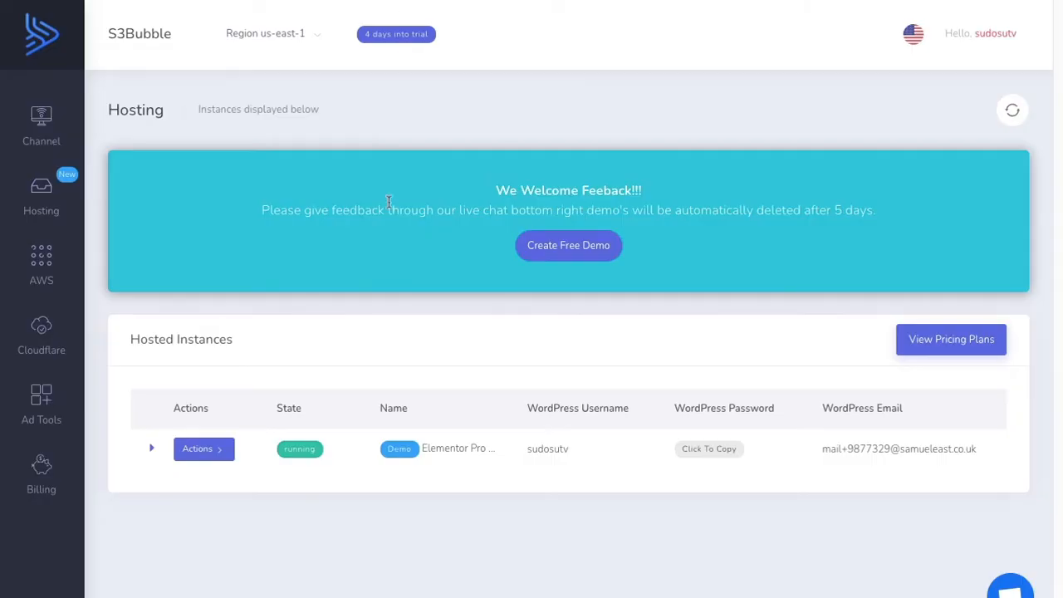
Switch to the S3Bubble dashboard and create a channel player with the YouTube video's watch address as its Direct Url
left_click(34, 123)
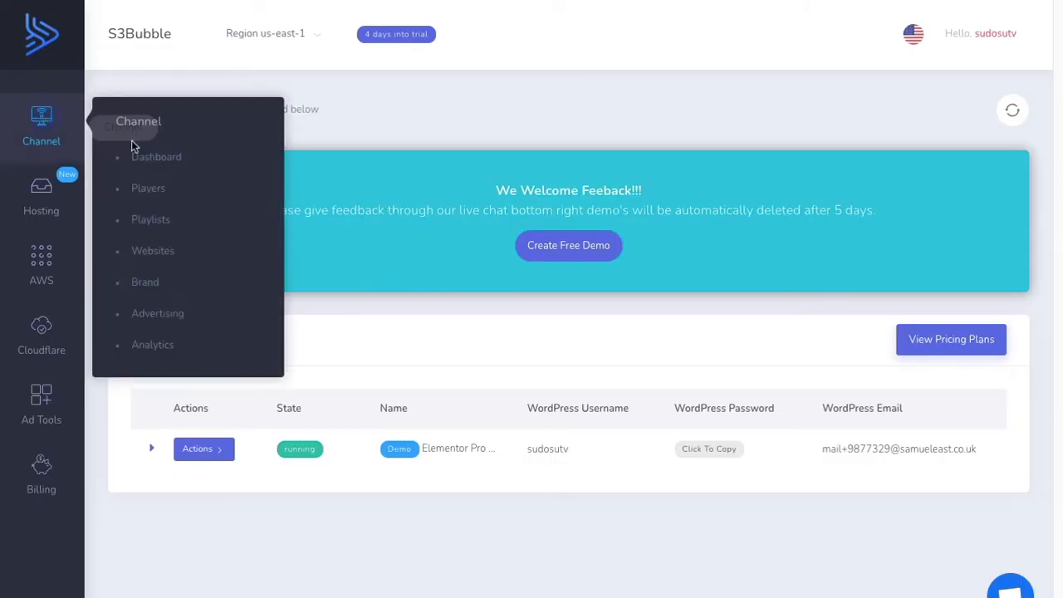
left_click(161, 192)
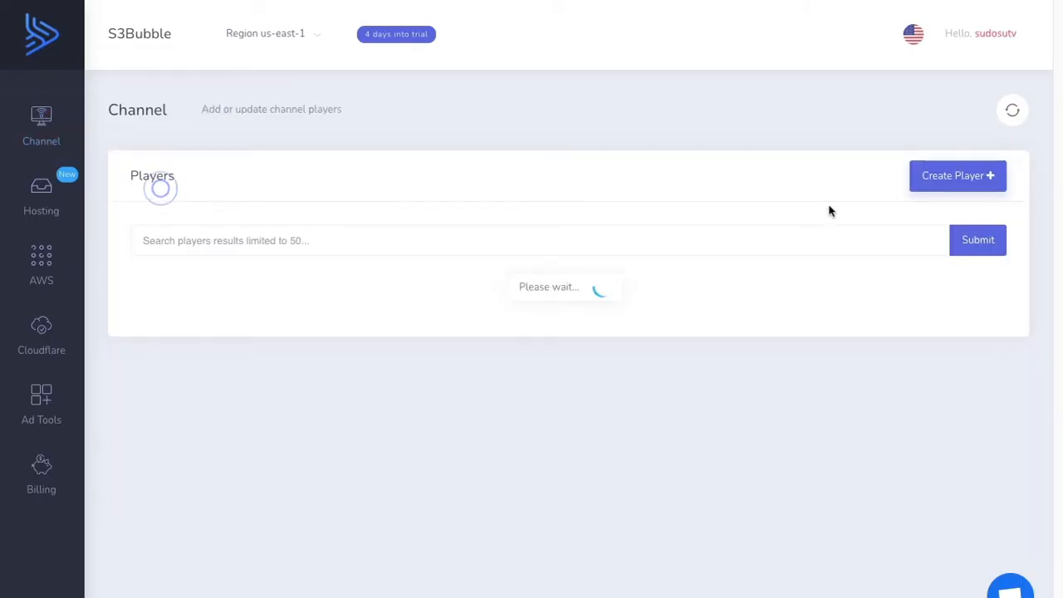
left_click(952, 179)
left_click(425, 223)
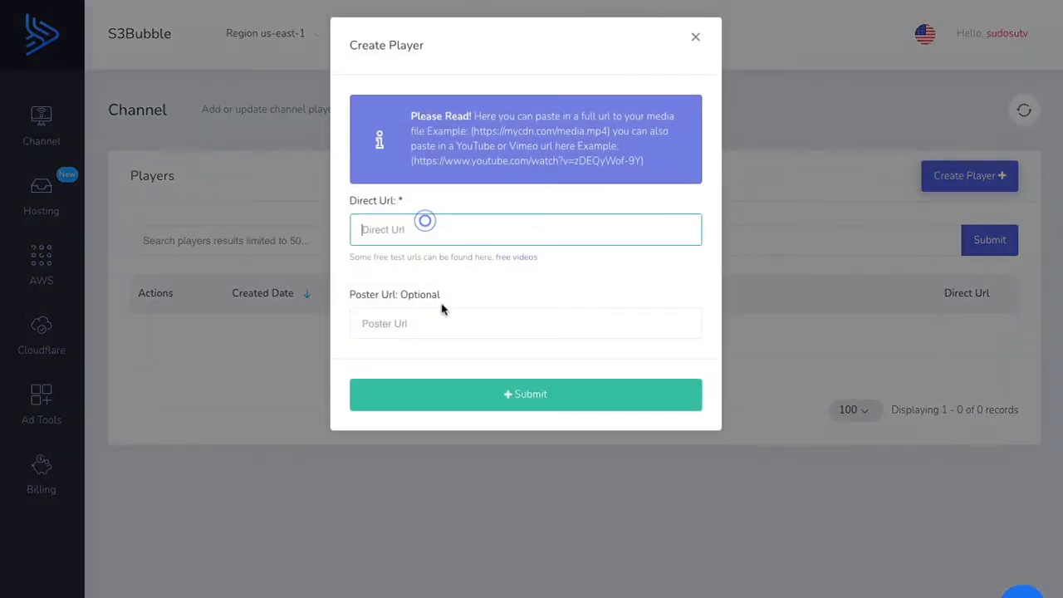
type("https://www.youtube.com/watch?v=WRP5azyO8")
left_click(557, 397)
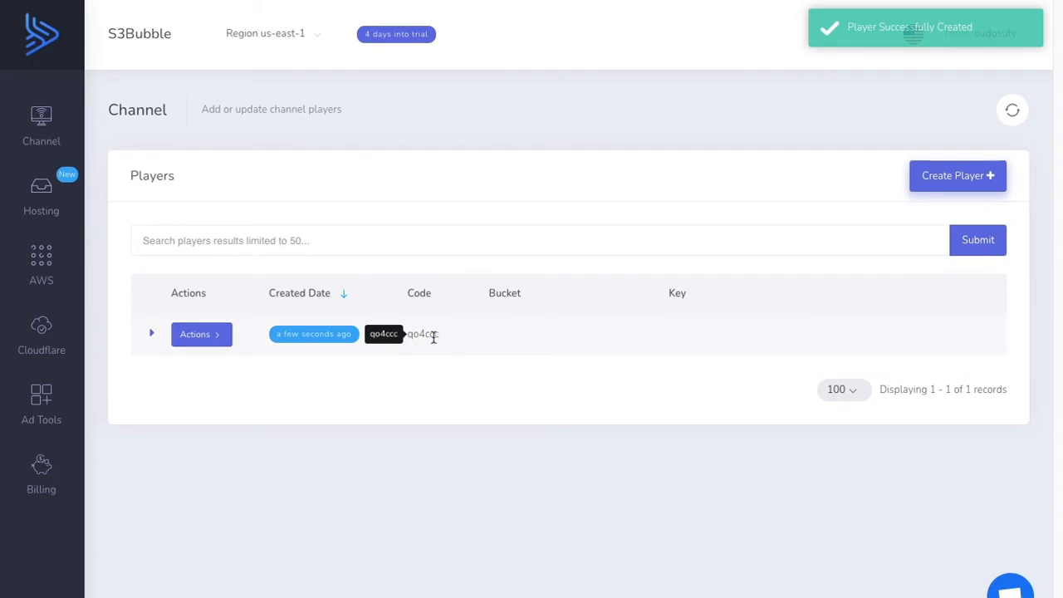
left_click(433, 336)
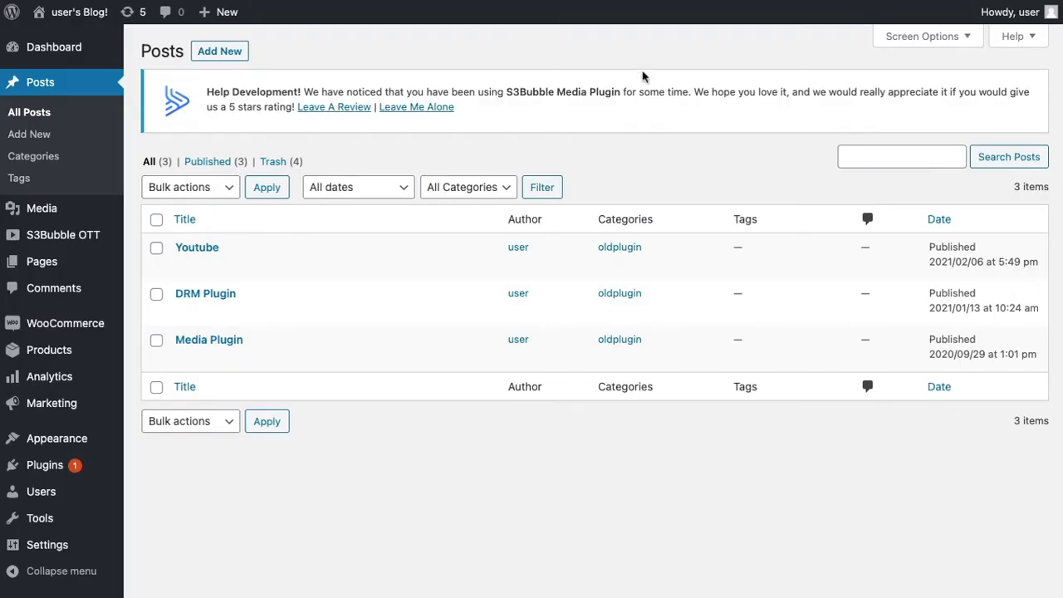
Switch to the user's Blog WordPress site and add a new post titled YouTube
left_click(39, 135)
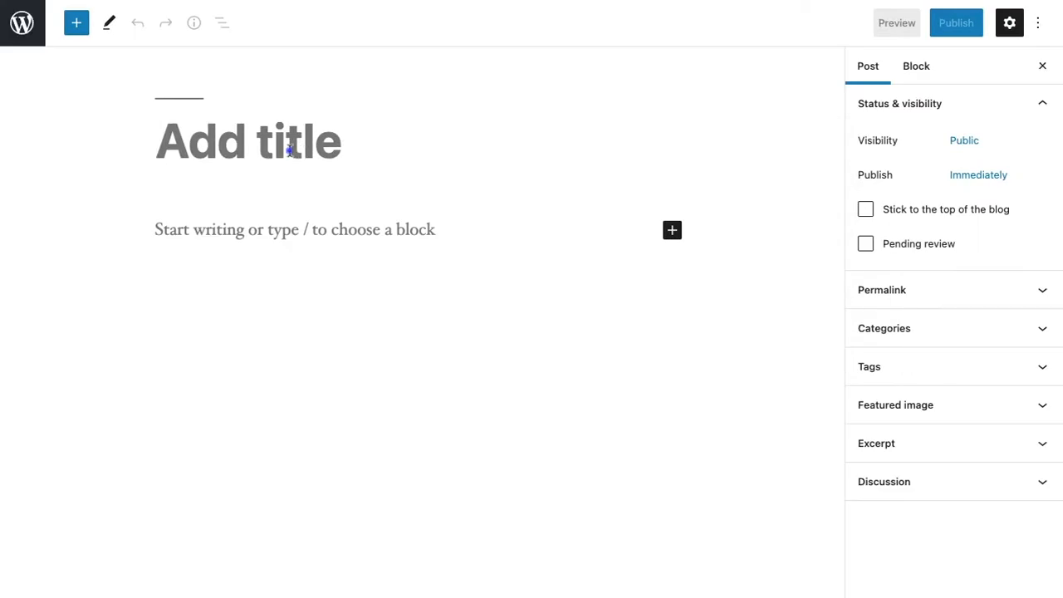
left_click(295, 148)
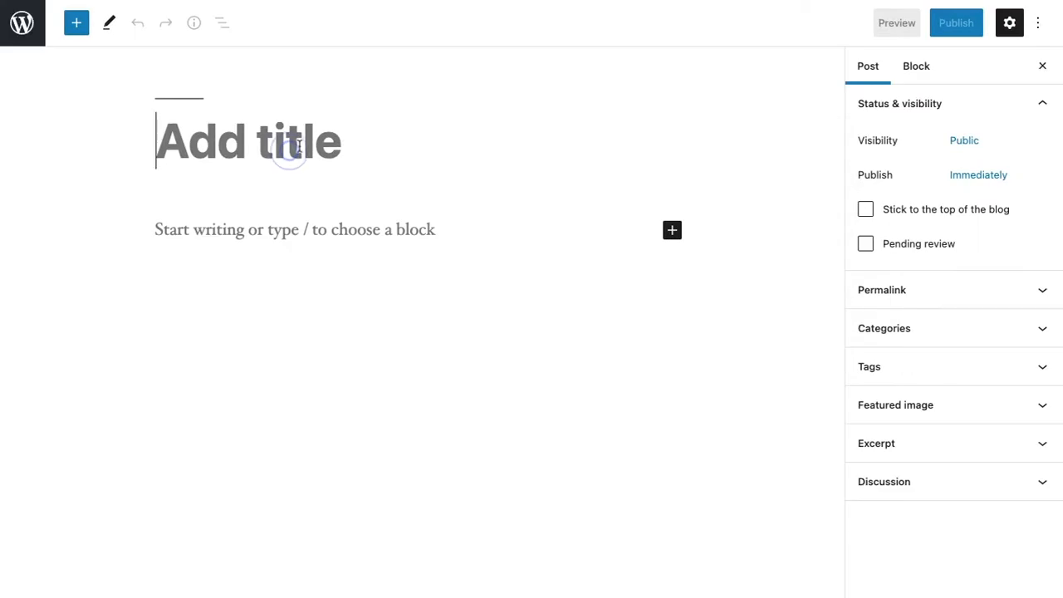
type("YouTube")
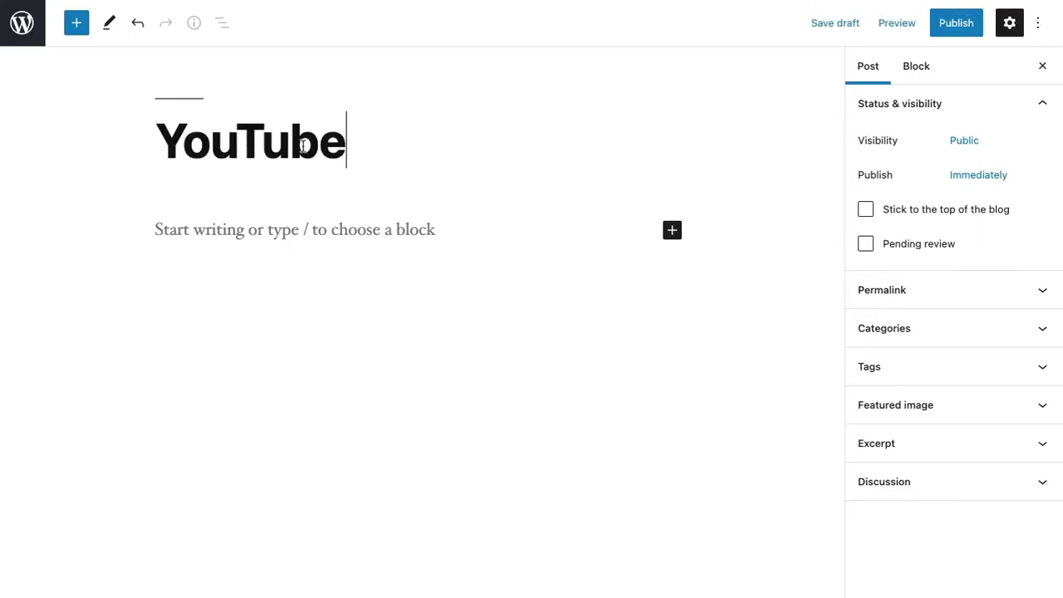
left_click(672, 230)
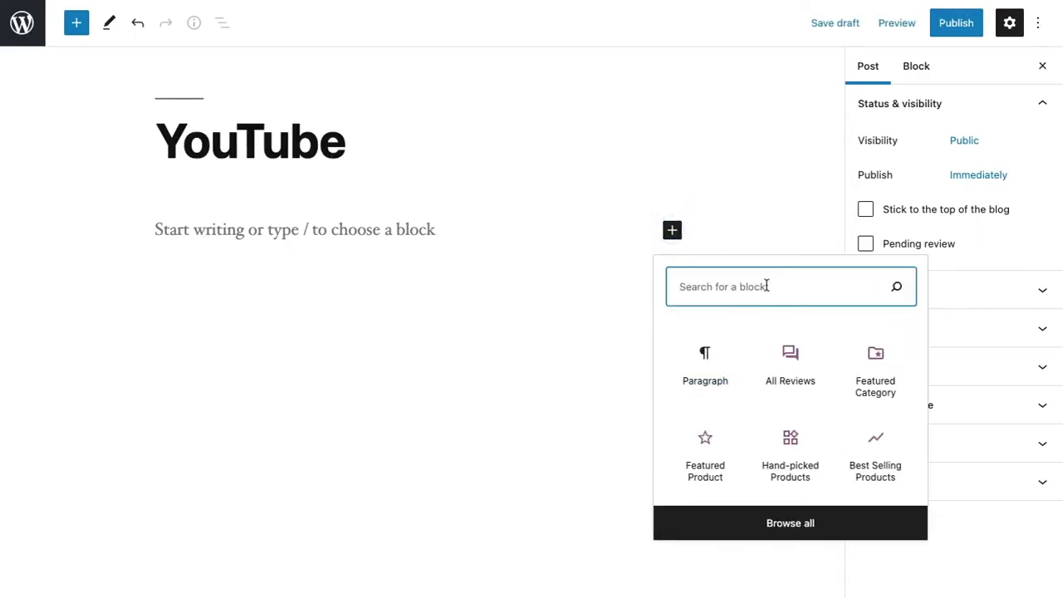
type("s3")
key("BackSpace")
key("BackSpace")
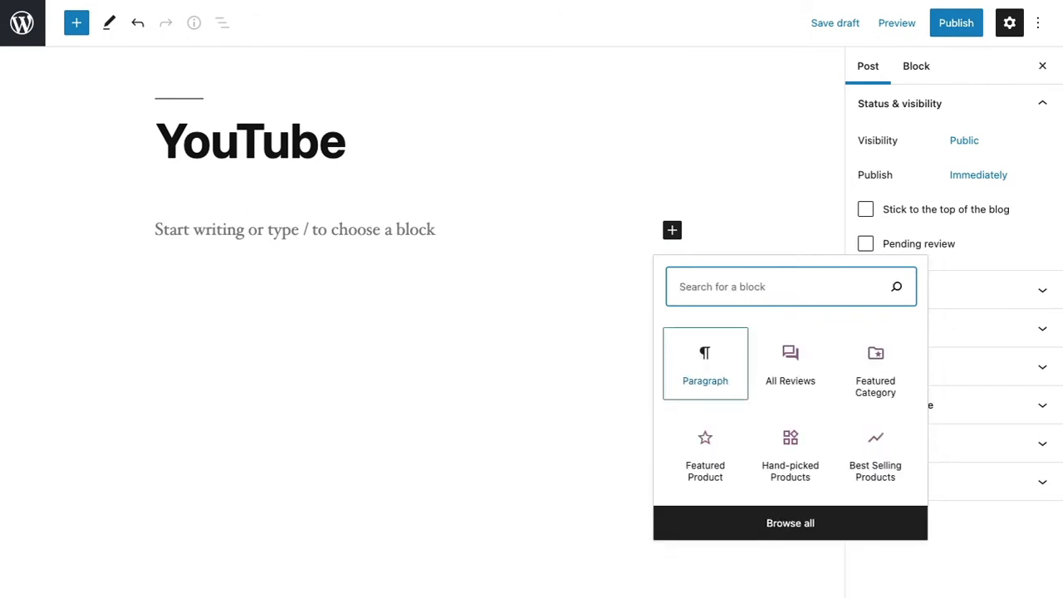
type("s3")
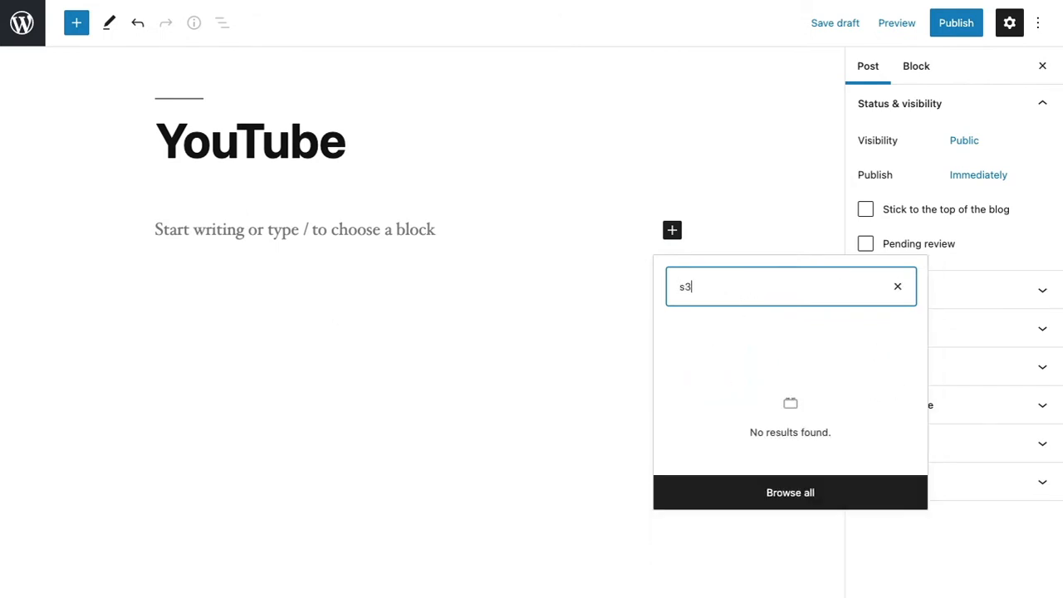
left_click(899, 291)
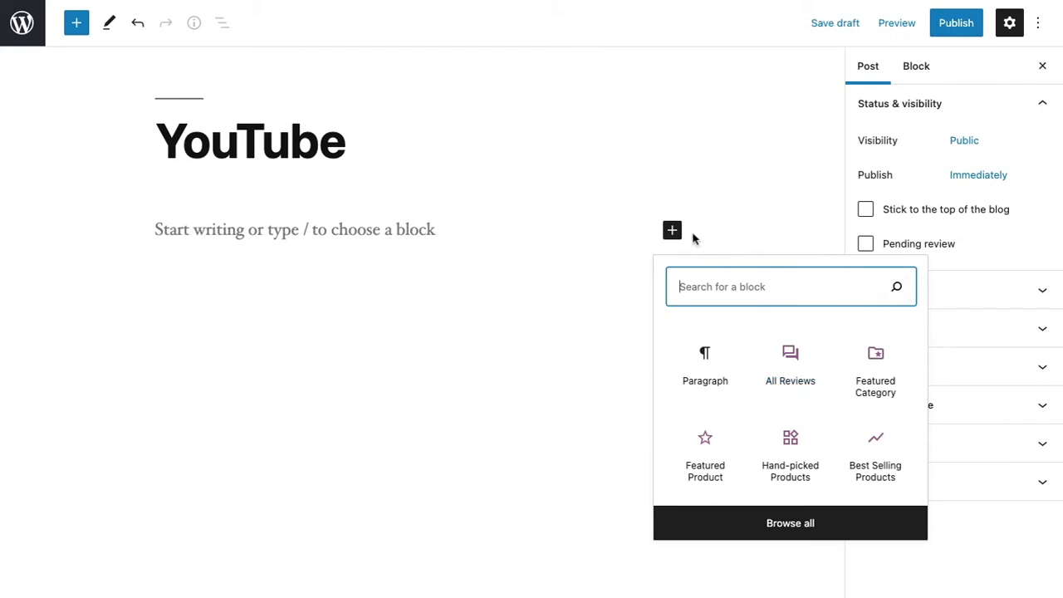
left_click(673, 231)
Find the Classic block by searching for "cl" and add it below the post title
left_click(675, 233)
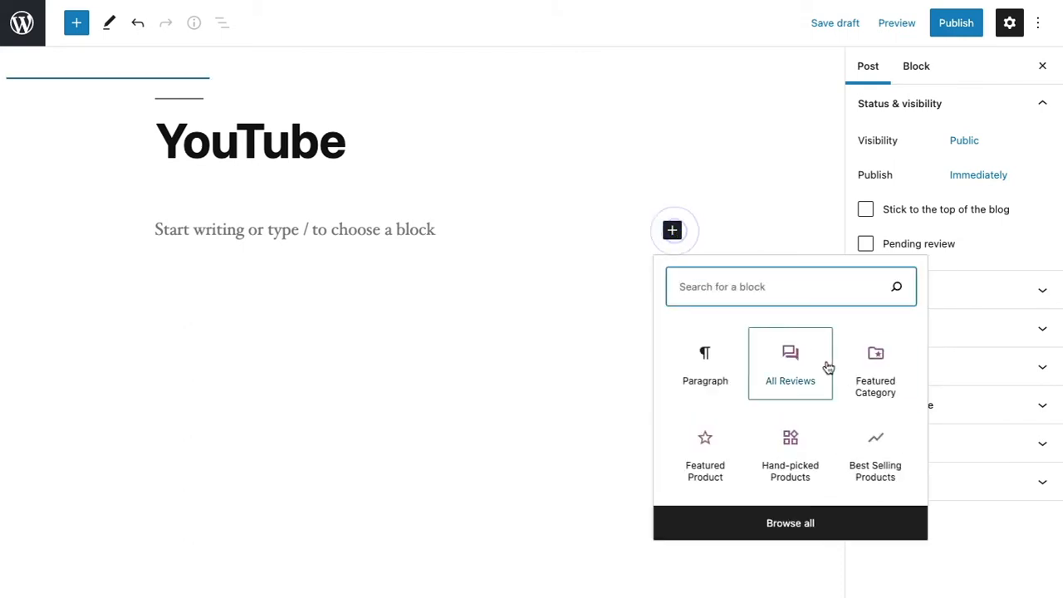
type("c")
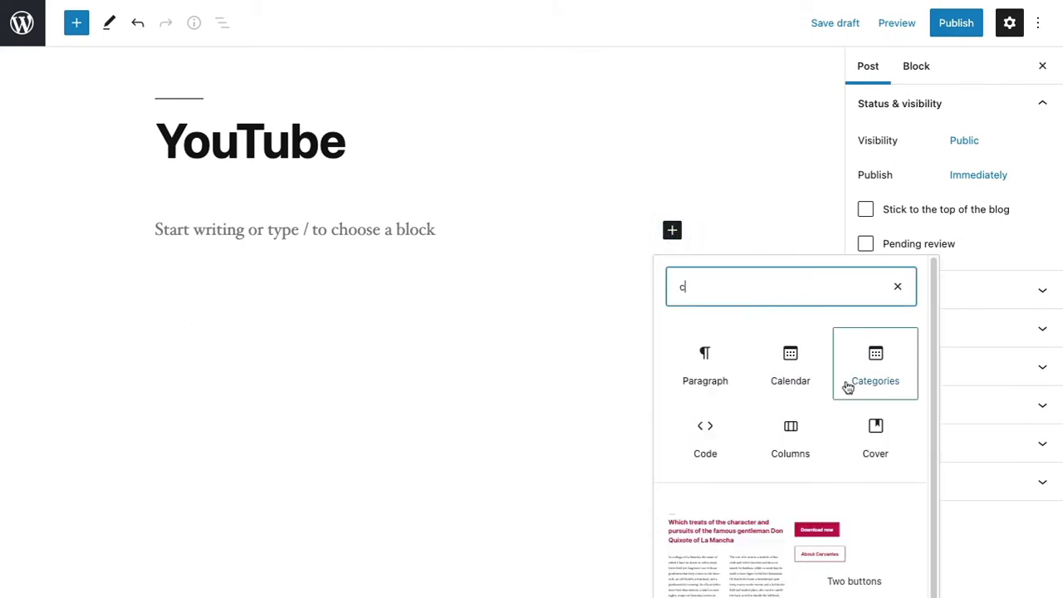
type("l")
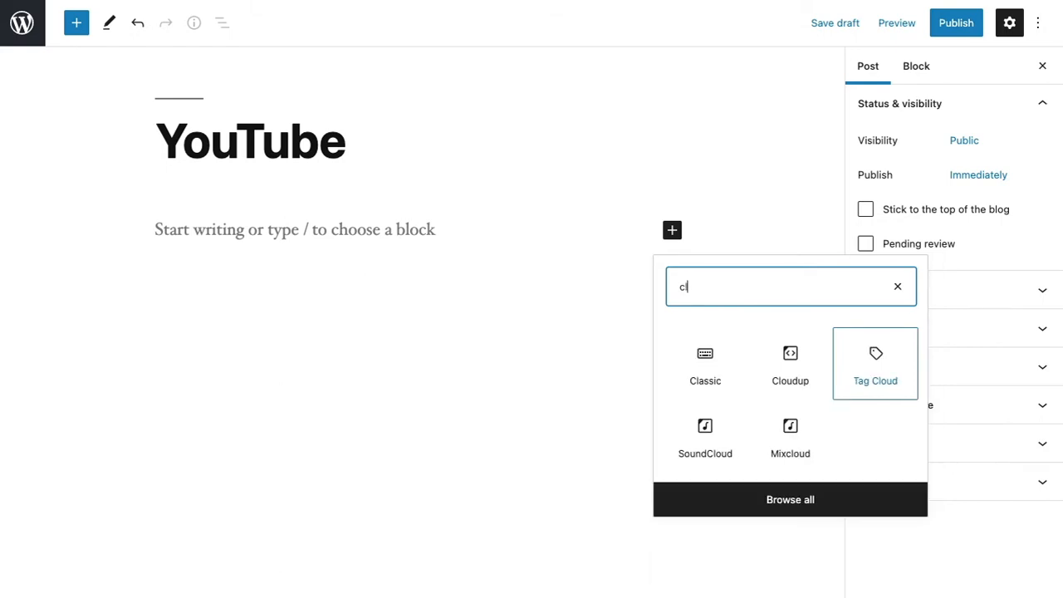
left_click(714, 349)
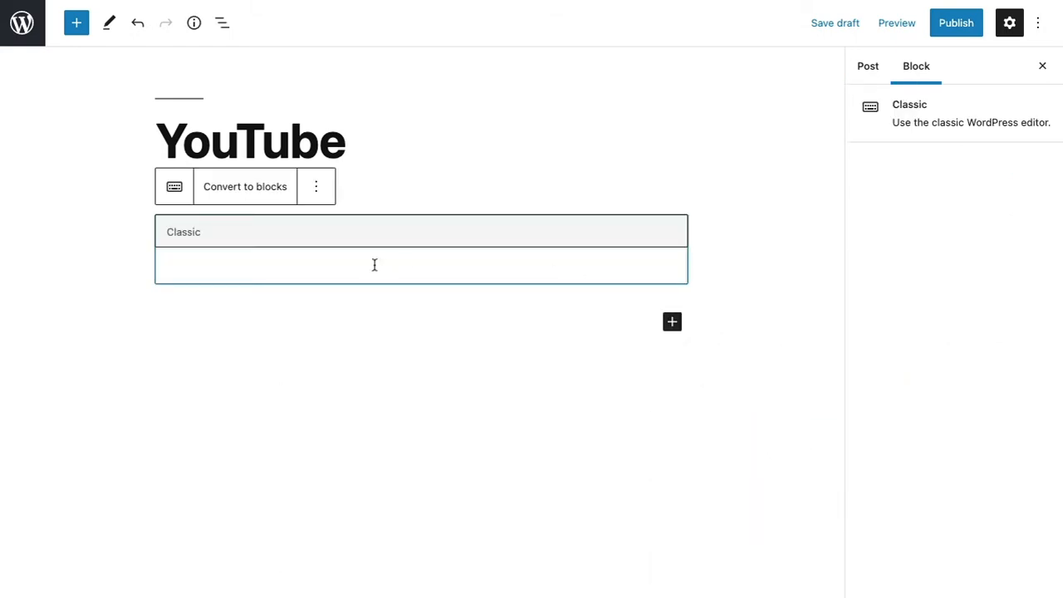
Insert the S3Bubble channel player with code qo4ccc into the Classic block
left_click(591, 262)
left_click(595, 230)
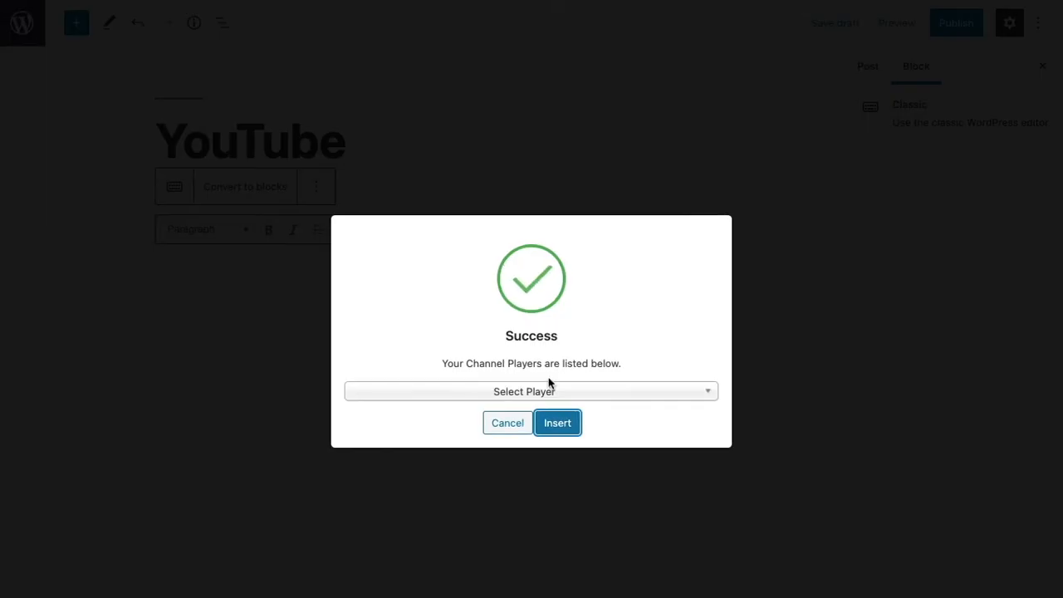
left_click(545, 386)
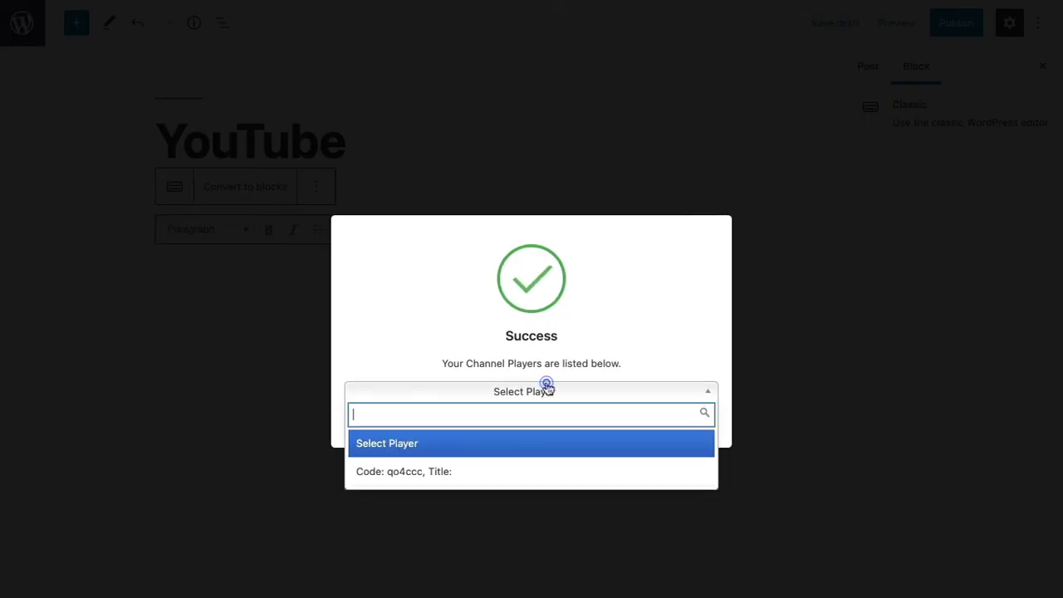
type("qo4ccc")
left_click(436, 436)
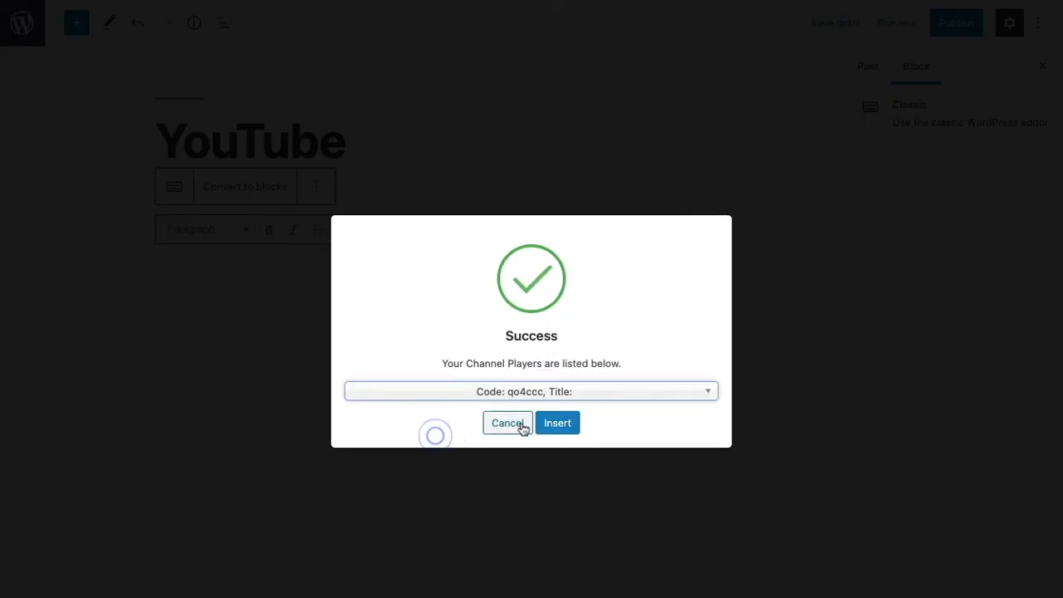
left_click(555, 420)
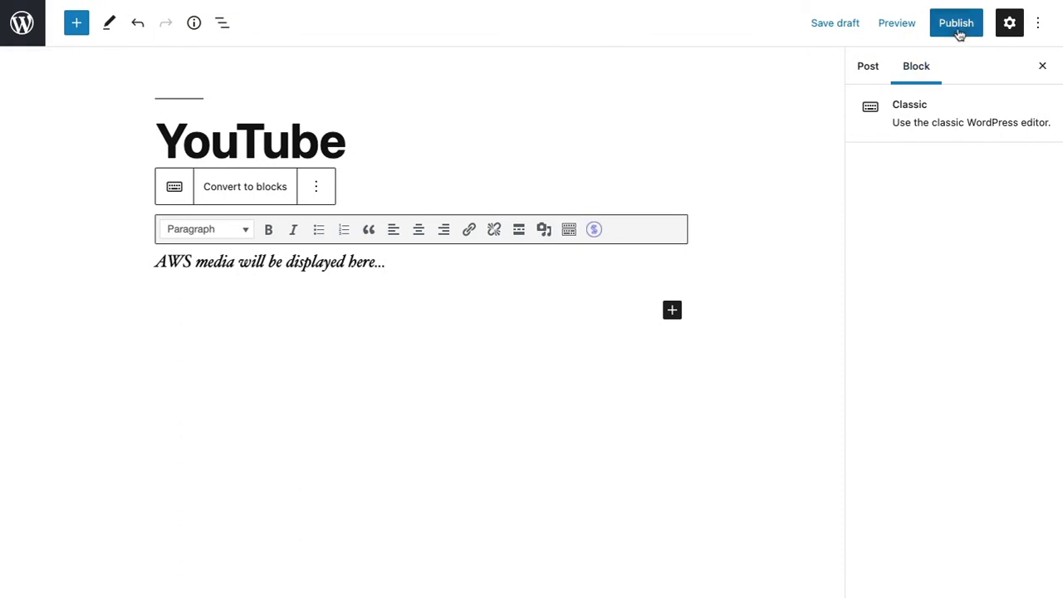
Publish the YouTube post, play its embedded video briefly on the published page and pause it
left_click(957, 27)
left_click(928, 29)
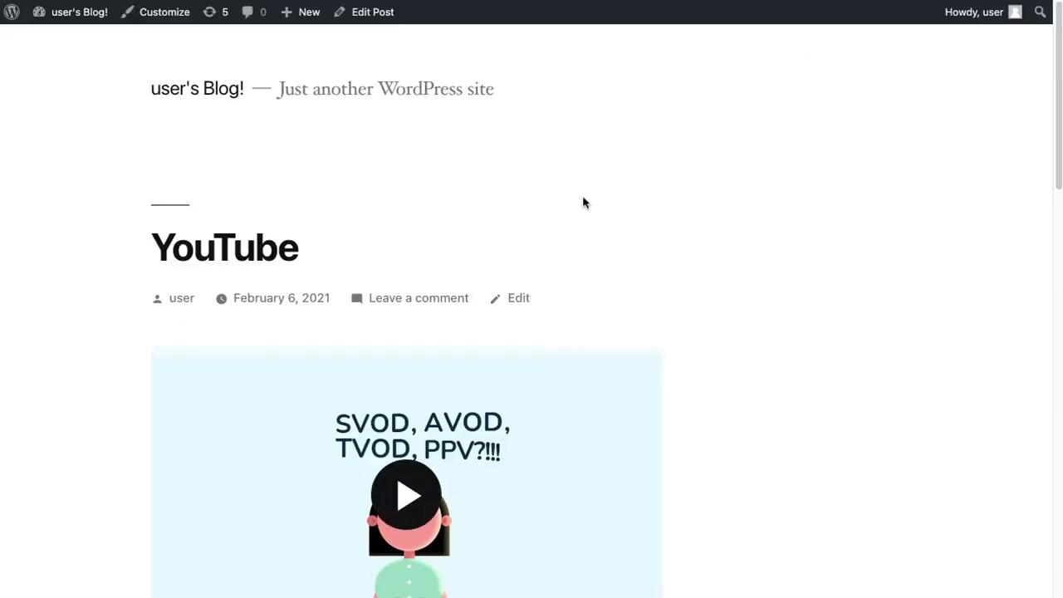
scroll(536, 240, "down", 2)
left_click(418, 357)
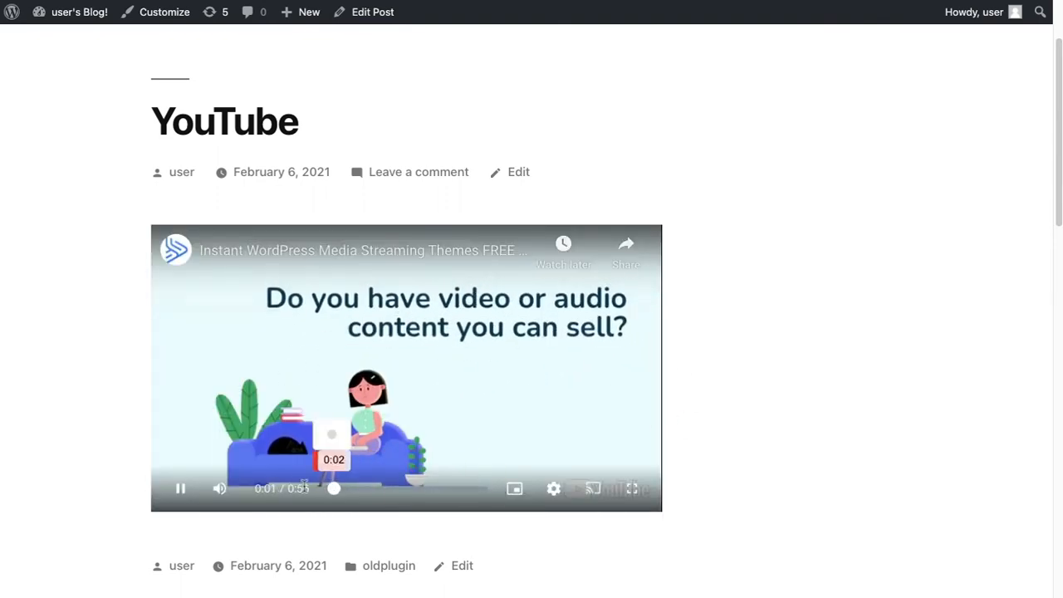
left_click(180, 488)
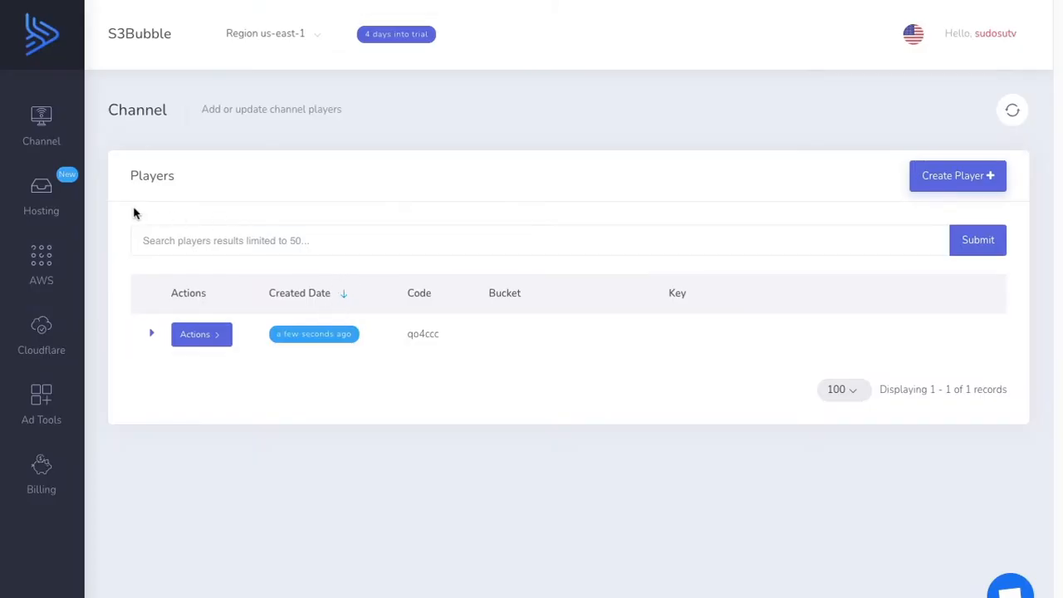
On S3Bubble's channel Advertising page, open the "VMAP - Pre-roll Single Ad, Mid-roll Standard Pod with 3 ads, Post-roll Single Ad" sample and copy its URL
mouse_move(43, 121)
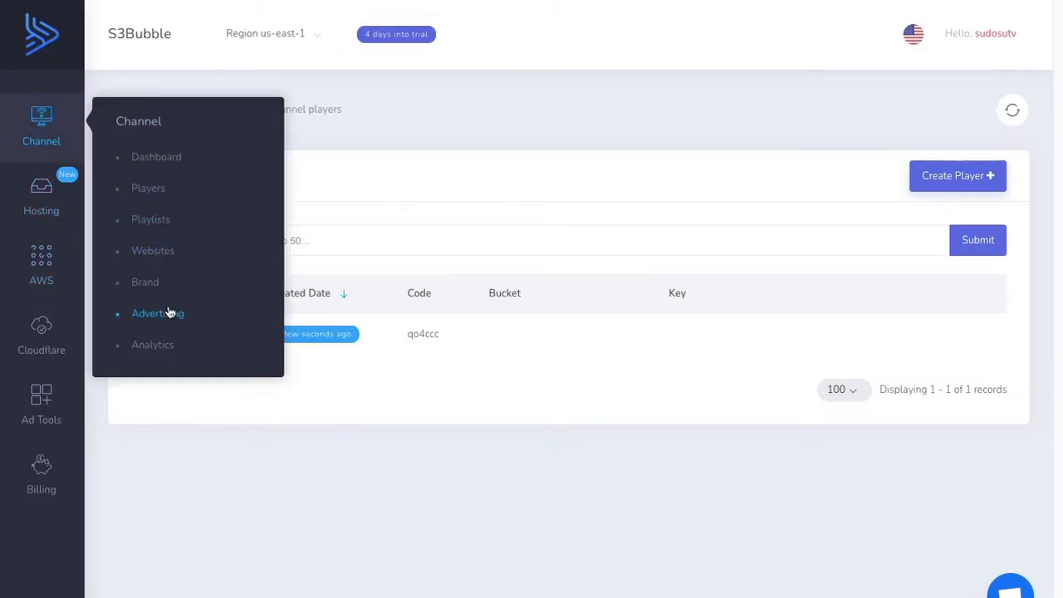
left_click(169, 312)
left_click(555, 495)
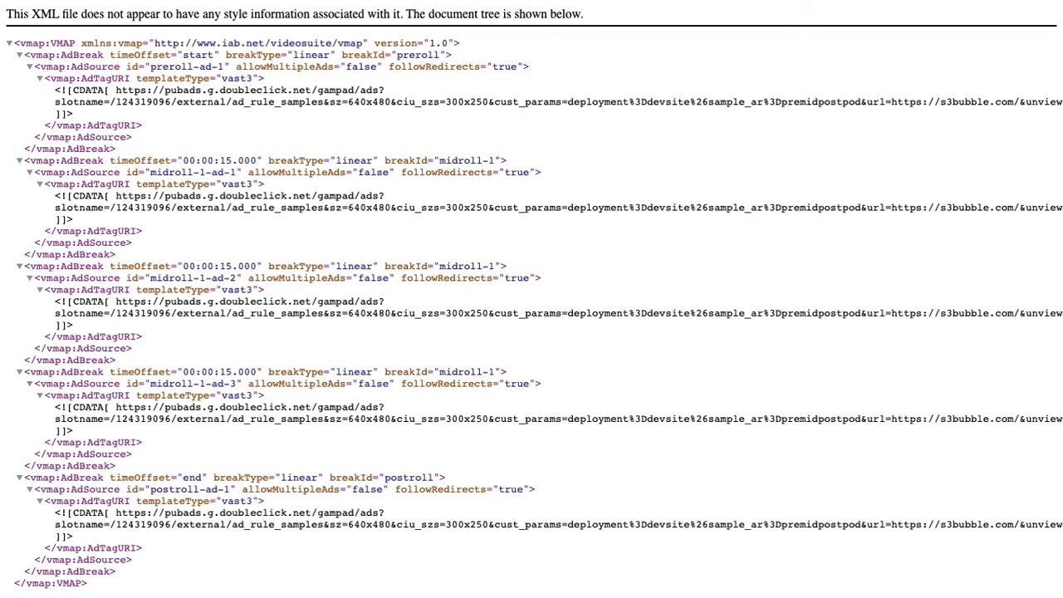
key("super+w")
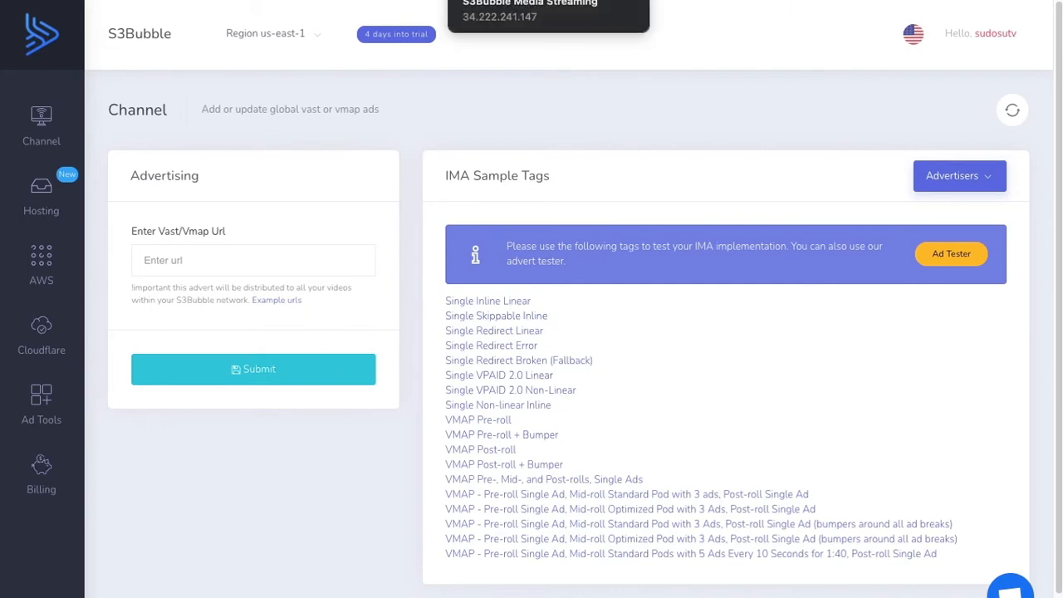
In the WordPress channel post, enter the sample pubads.g.doubleclick.net VMAP tag as the Adverts Url, update the post, and restart its video on the live page
left_click(498, 0)
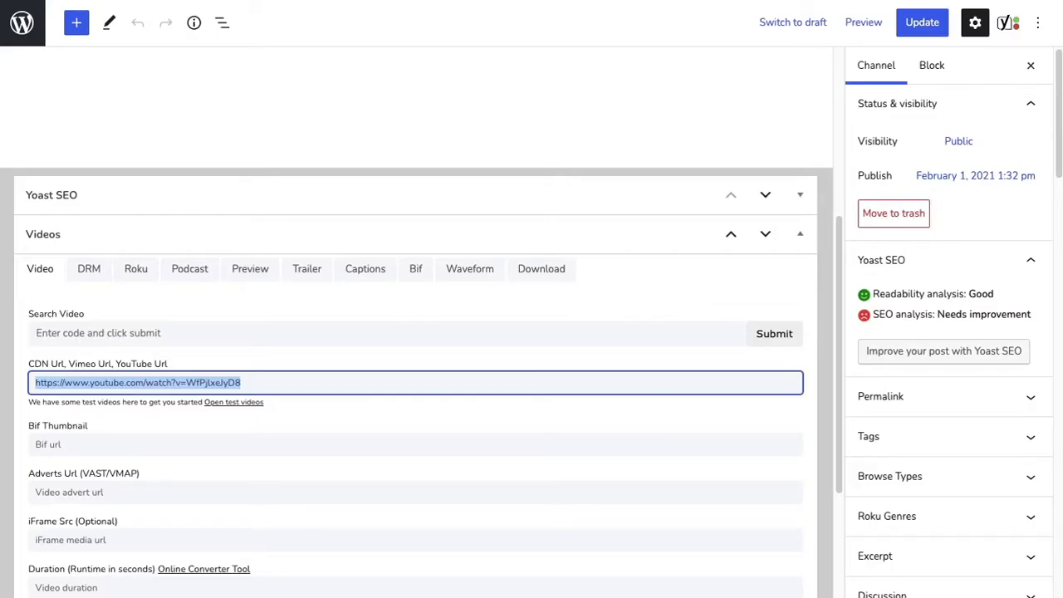
left_click(112, 492)
type("https://pubads.g.doubleclick.net/gampad/ads?sz=640x480&iu=/124319096/external/ad_rule_samples&ciu_szs=300x250&ad_rule=1&impl=s&gdfp_req=1&env=vp&output=vmap&unviewed_position_start=1&cust_params=deployment%3Ddevsite%26sample_ar%3Dpremidpostpod&cmsid=496&vid=short_onecue&correlator=")
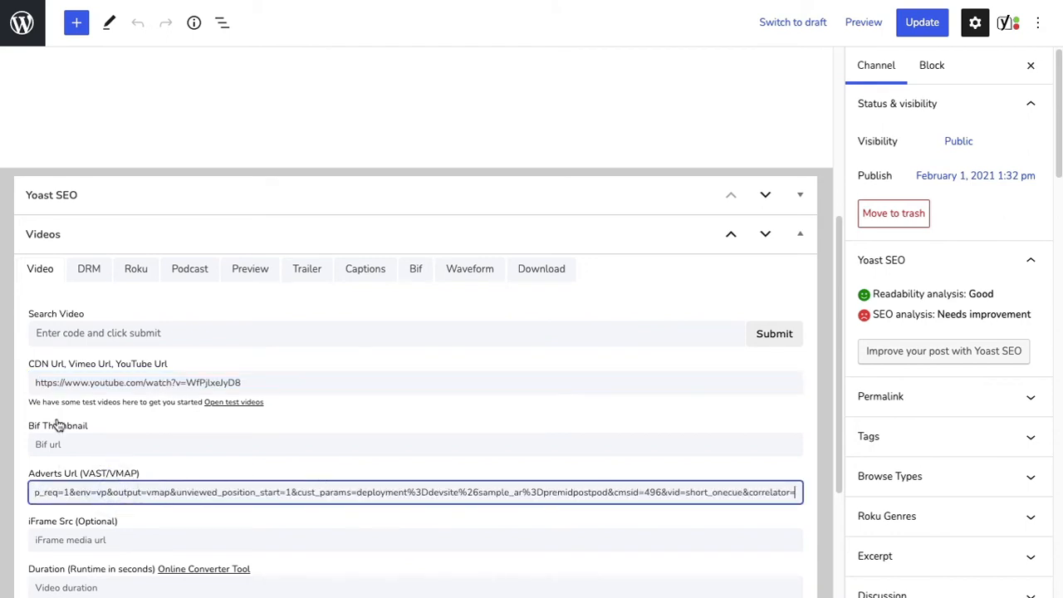
left_click(922, 23)
left_click(561, 1)
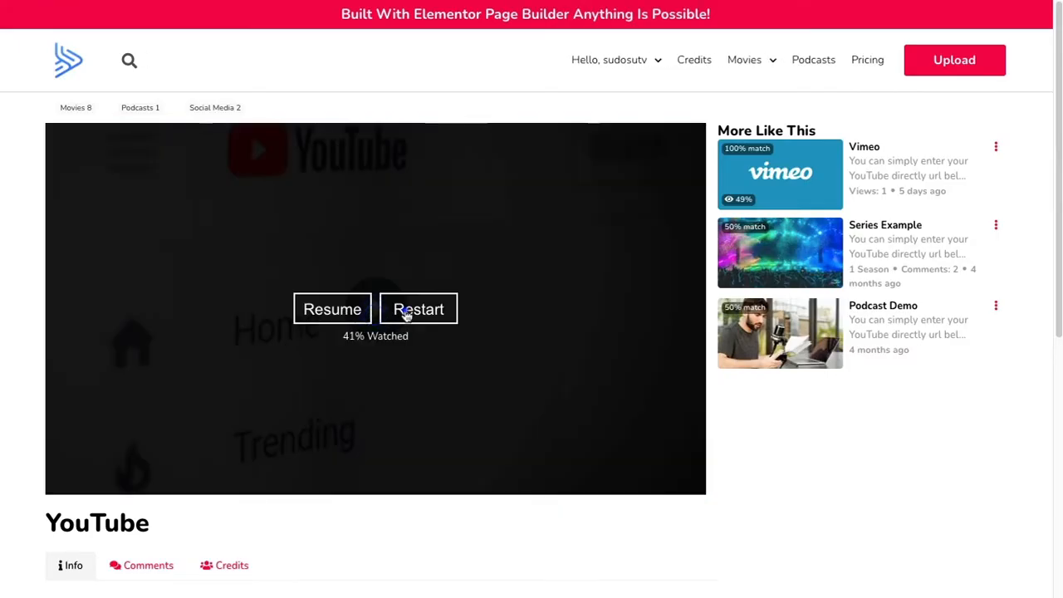
left_click(406, 314)
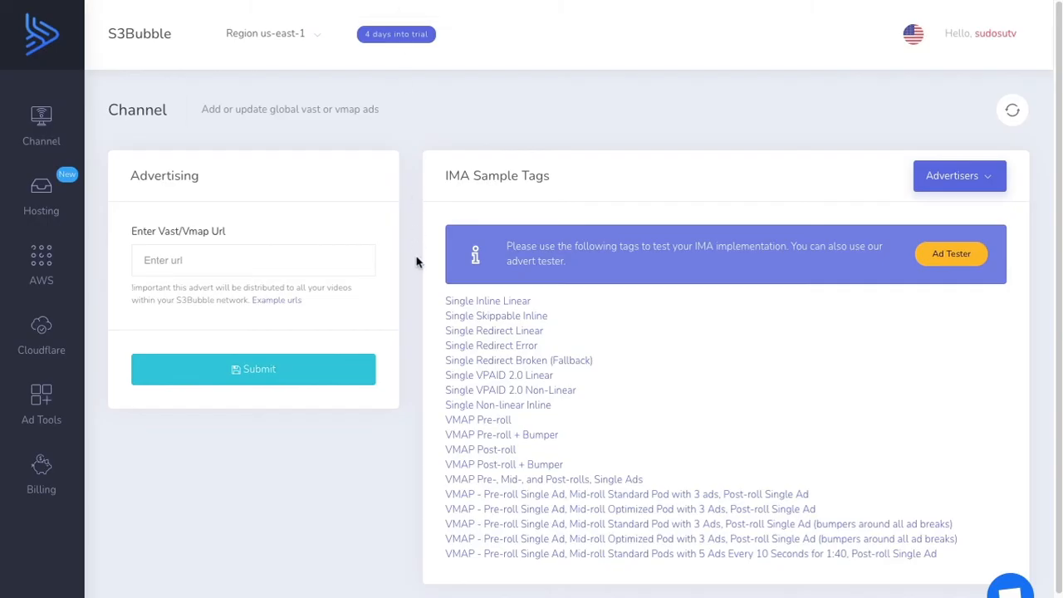
Switch to the S3Bubble dashboard and add the sample pubads.g.doubleclick.net VMAP tag as the Vast/Vmap advert URL of channel player qo4ccc
mouse_move(35, 113)
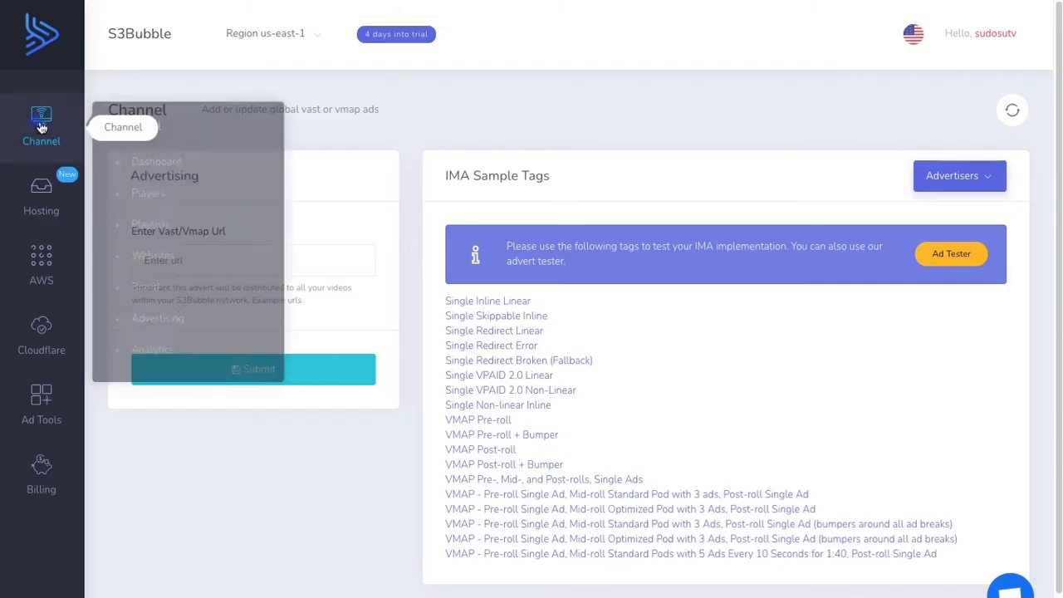
left_click(173, 223)
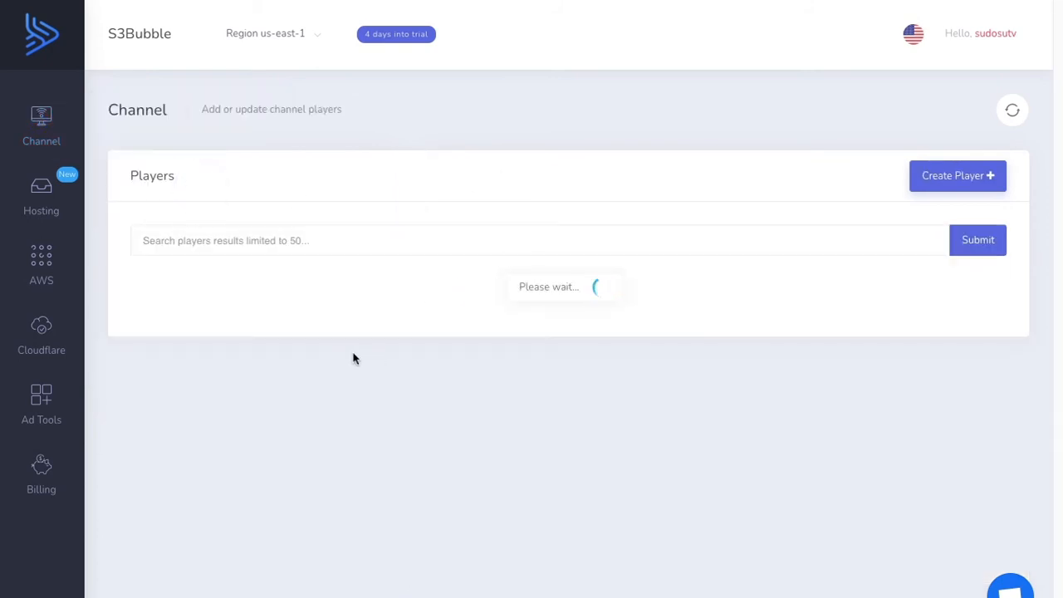
left_click(224, 335)
left_click(277, 358)
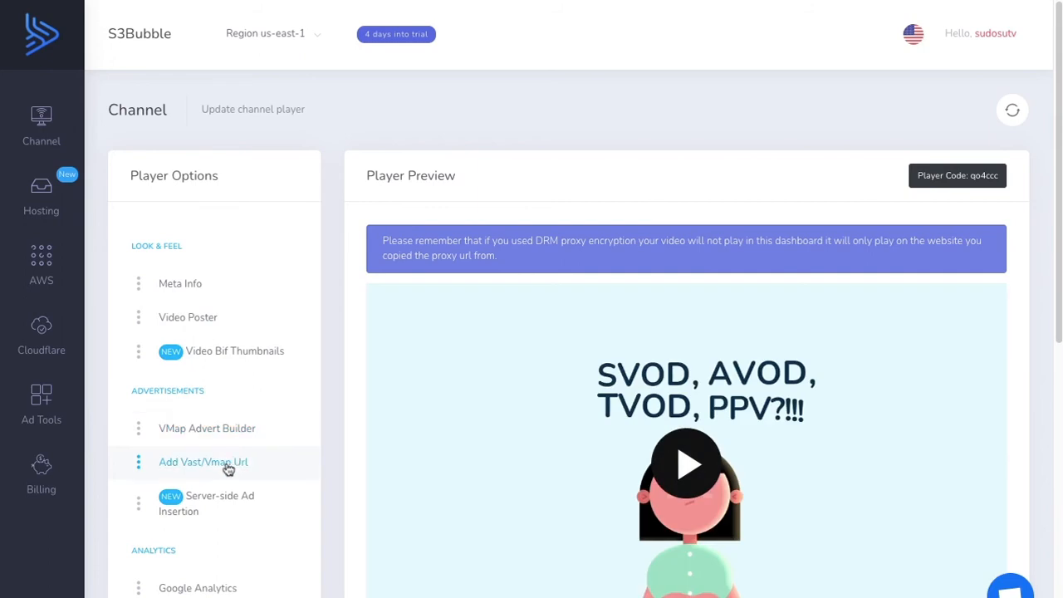
left_click(229, 466)
left_click(352, 131)
type("https://pubads.g.doubleclick.net/gampad/ads?sz=640x480&iu=/124319096/external/ad_rule_samples&ciu_szs=300x250&ad_rule=1&impl=s&gdfp_req=1&env=vp&output=vmap&unviewed_position_start=1&cust_params=deployment%3Ddevsite%26sample_ar%3Dpremidpostpod&cmsid=496&vid=short_onecue&correlator=")
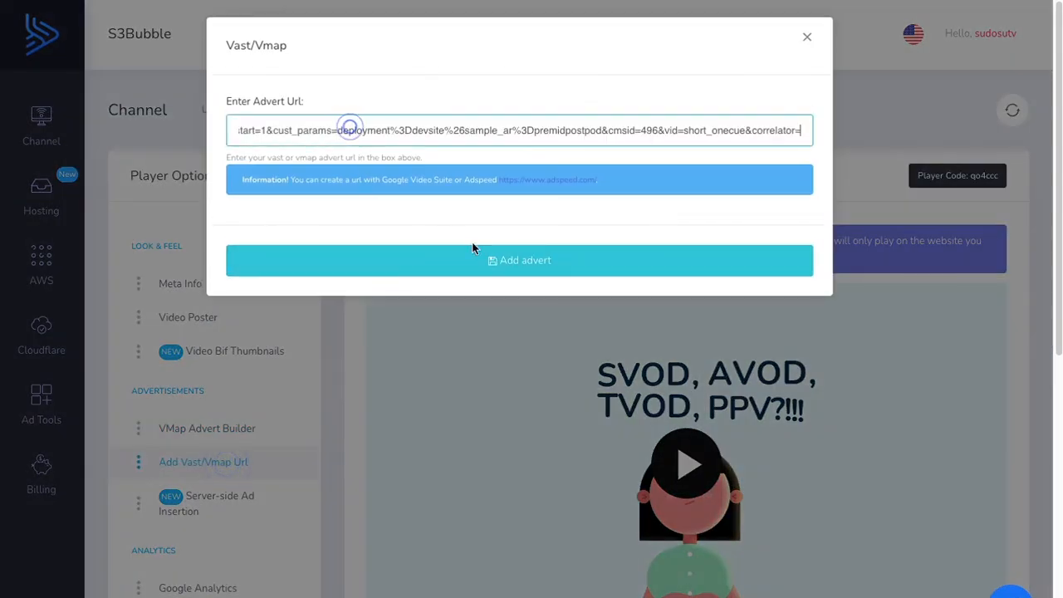
left_click(509, 263)
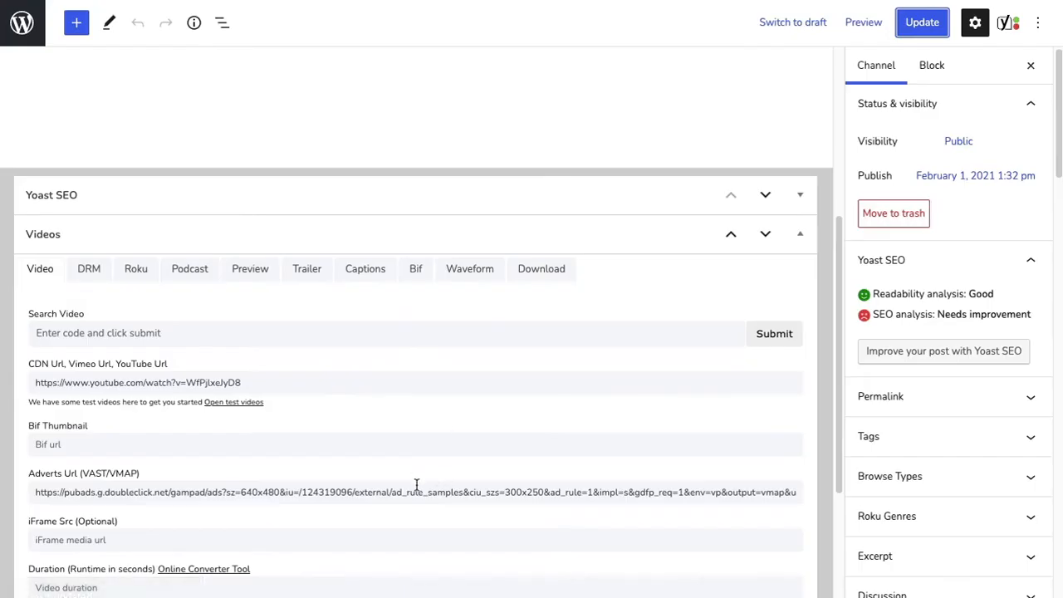
Return to the WordPress channel post, clear its Adverts Url and update the post
left_click(419, 487)
key("ctrl+a")
key("BackSpace")
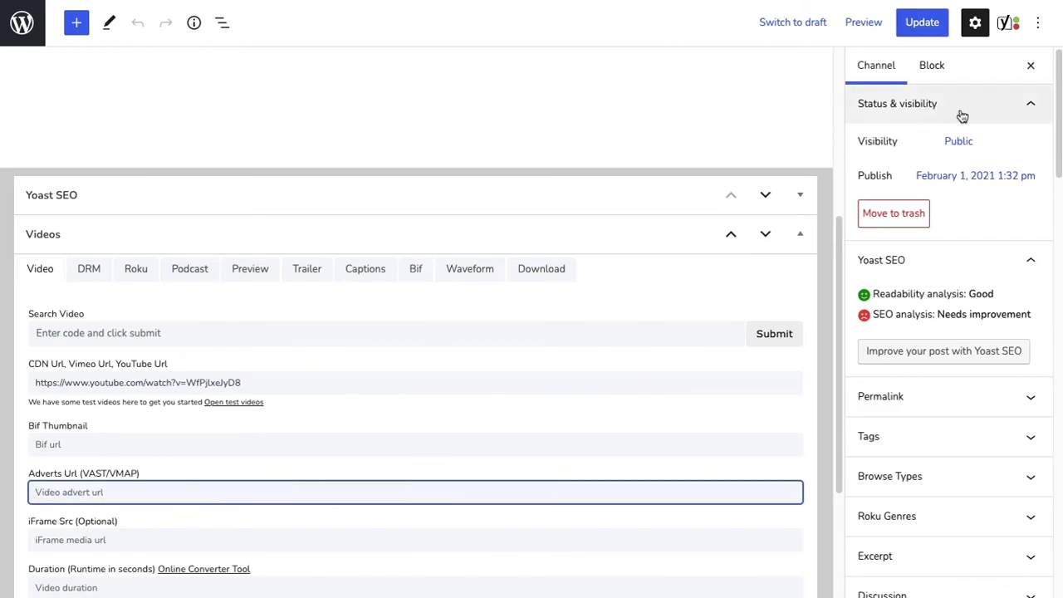
left_click(922, 22)
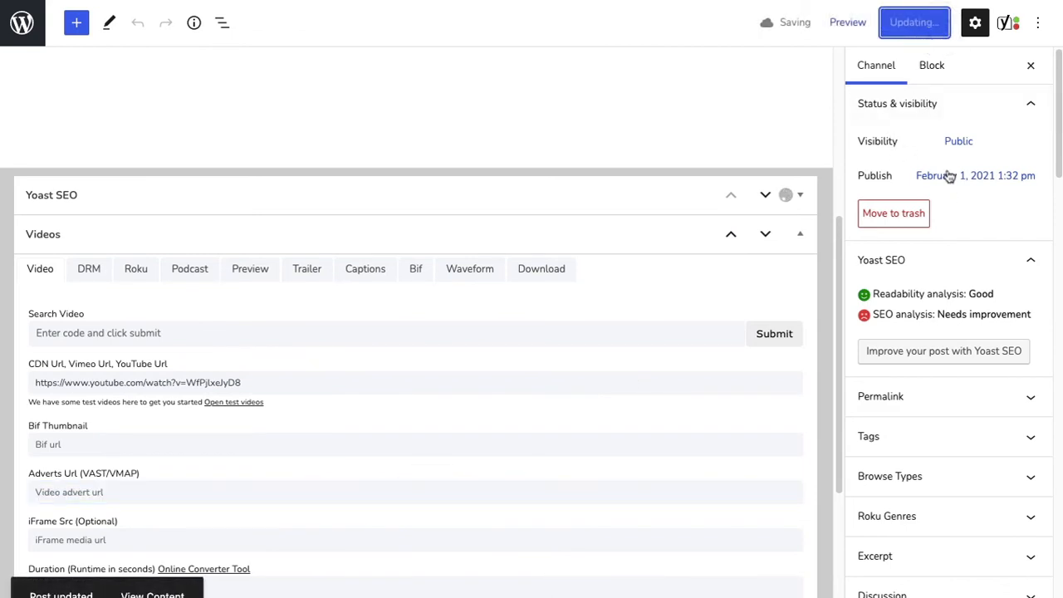
Assign the PPV Example One Time Payment product to the video, set its teaser time to 10 seconds, and update the post
scroll(917, 226, "down", 5)
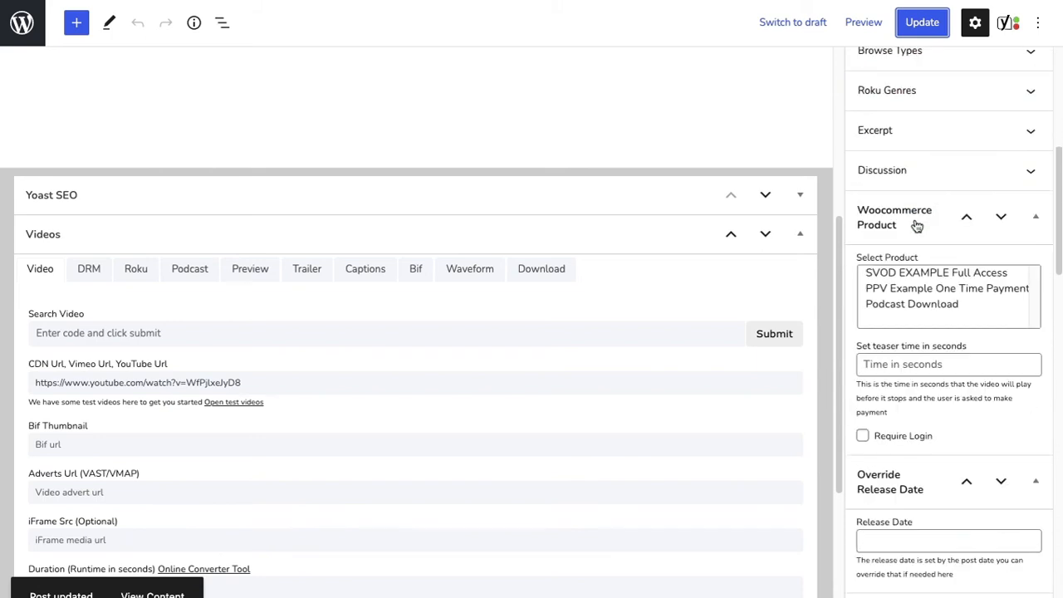
left_click(914, 292)
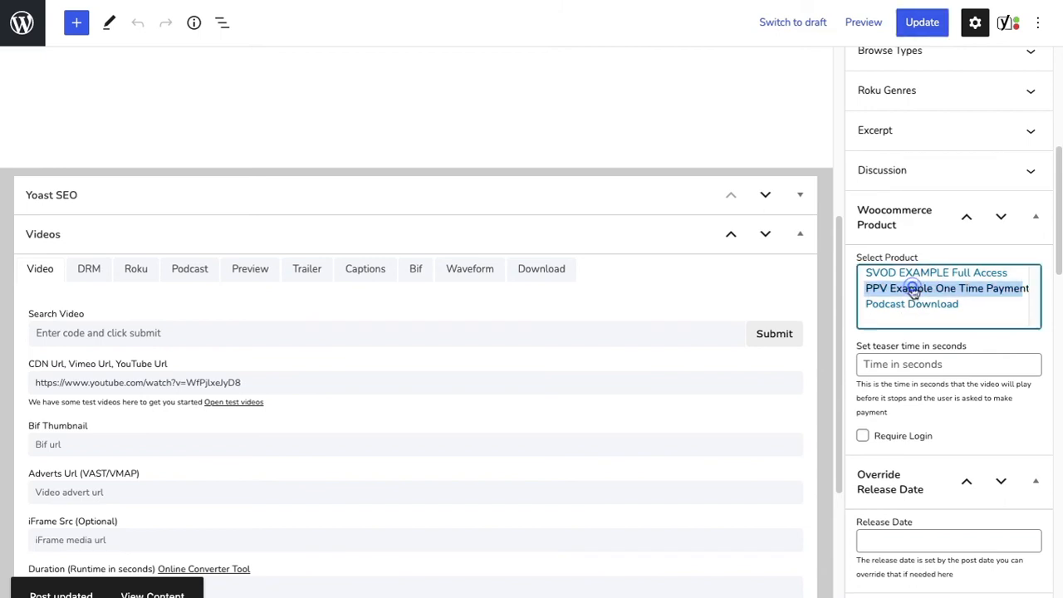
left_click(922, 22)
left_click(906, 365)
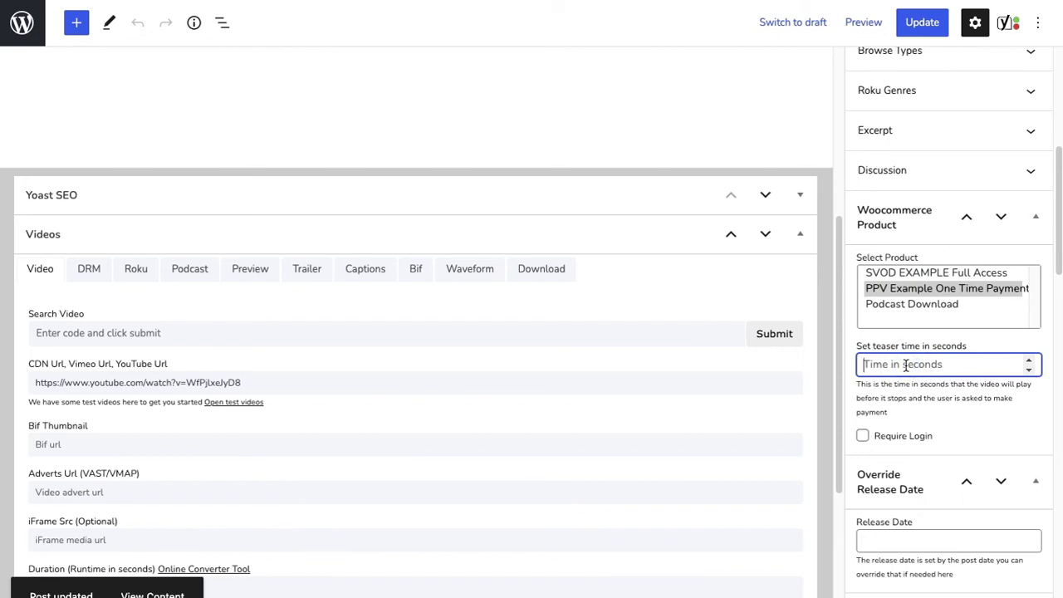
type("10")
left_click(923, 23)
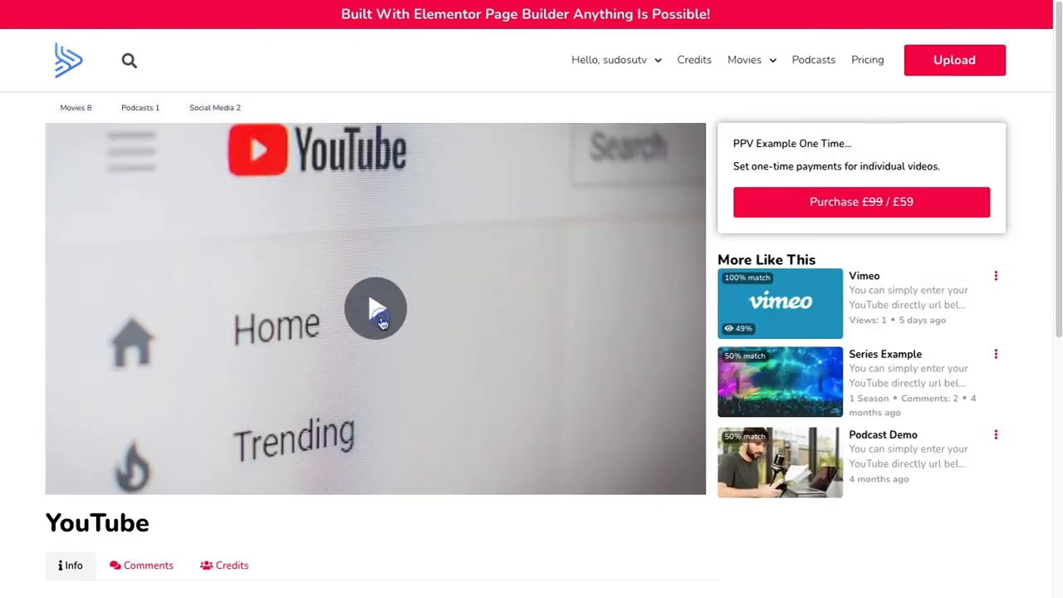
Play the video on the live YouTube page and skip ahead to about 0:08 to check the teaser cutoff
left_click(380, 322)
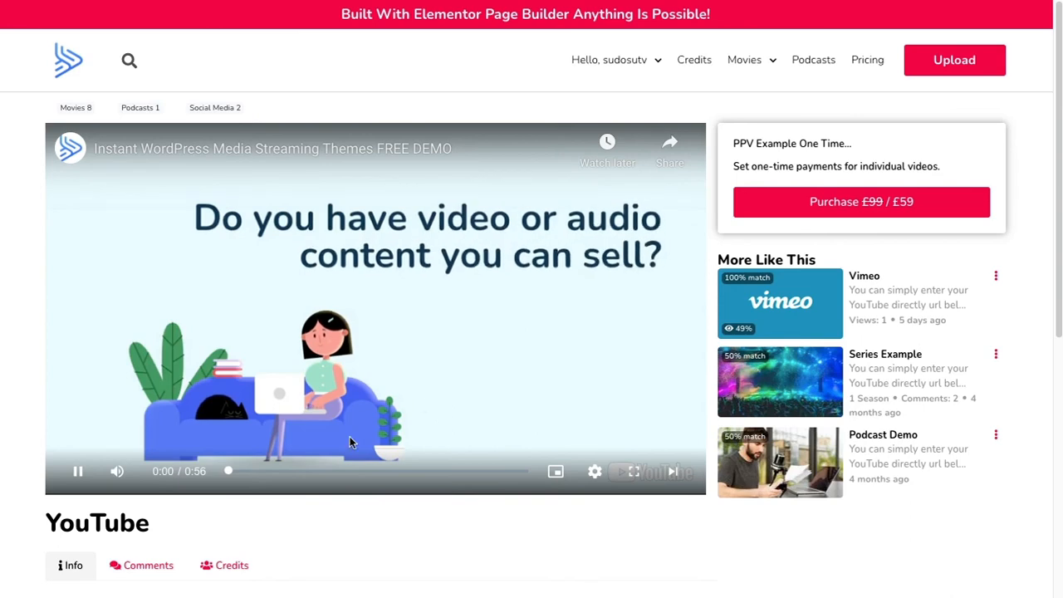
left_click(254, 471)
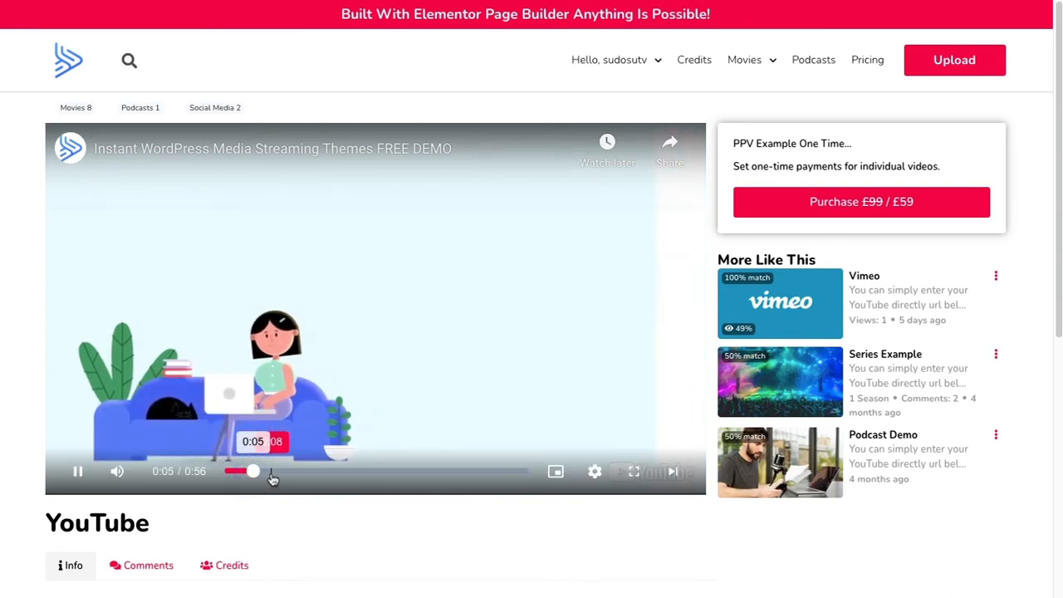
left_click(270, 472)
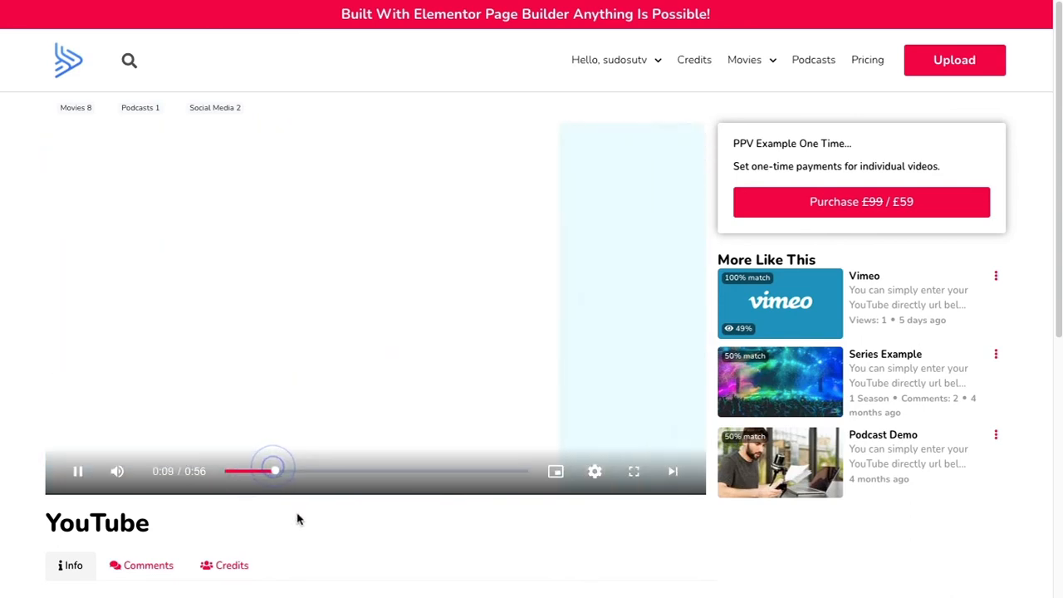